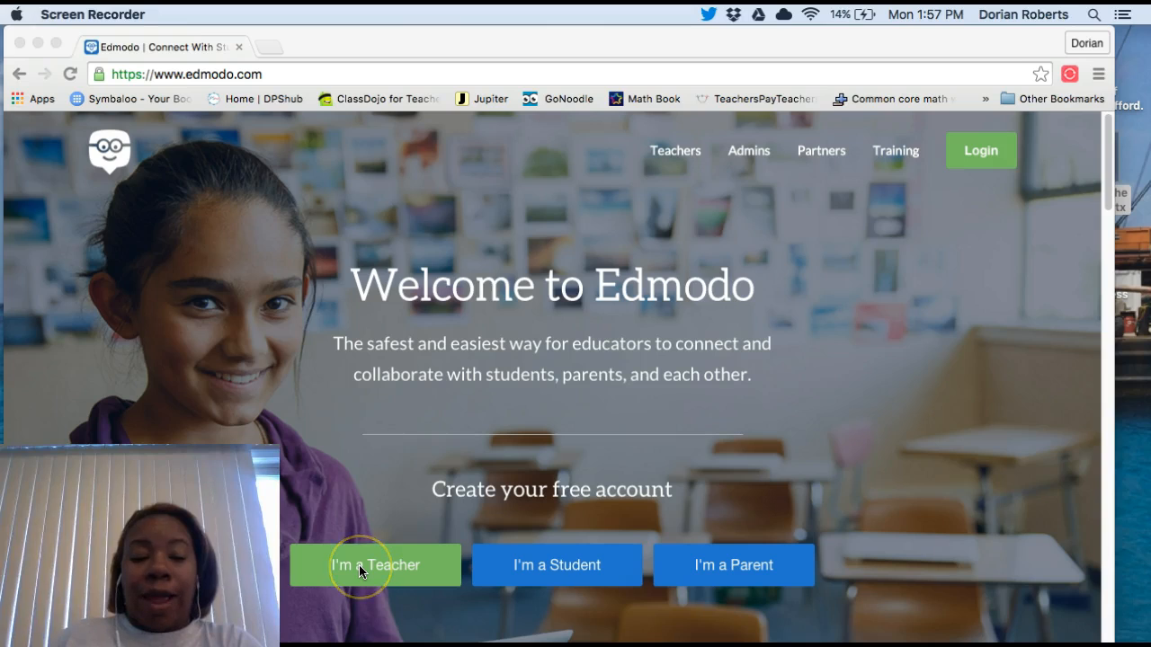
Step: Open the teacher sign-up form to view the fields it requires, and close it without signing up
click(359, 564)
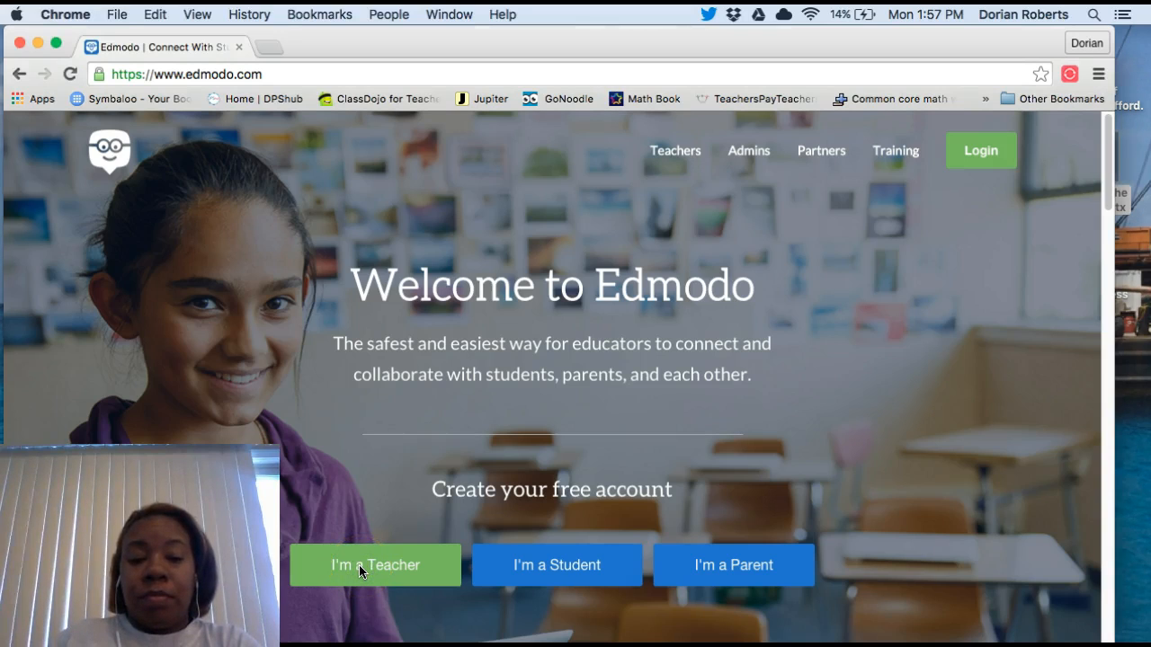
click(391, 567)
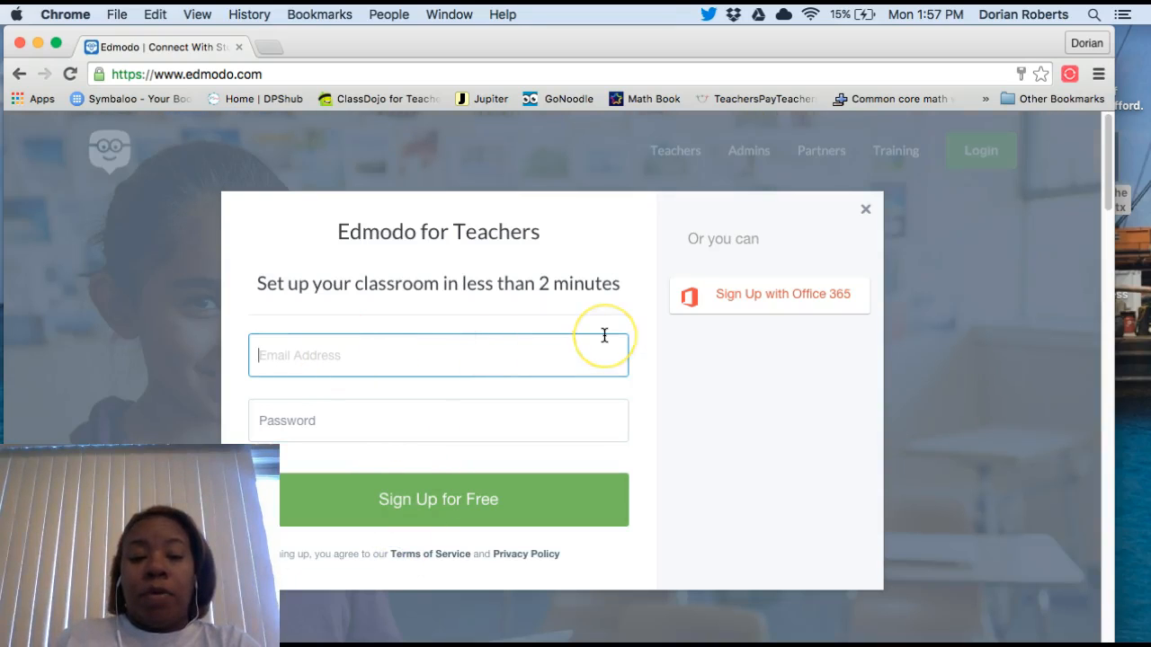
click(865, 210)
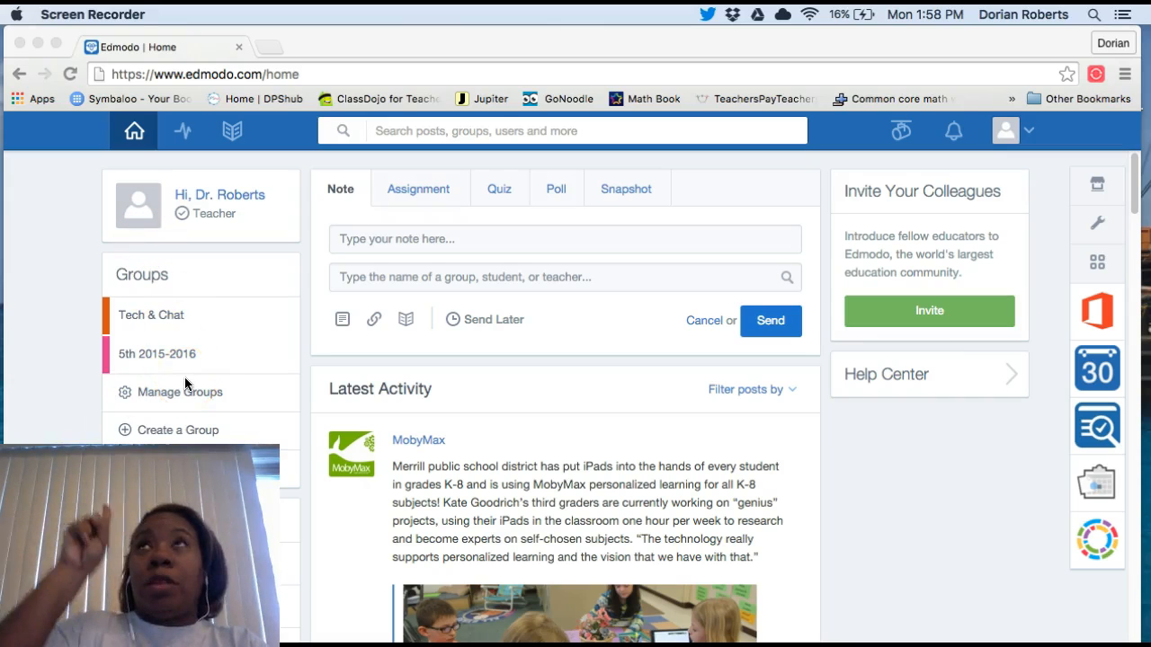
Step: Look over the group creation form, close it without creating one, and open the 5th 2015-2016 group
click(177, 435)
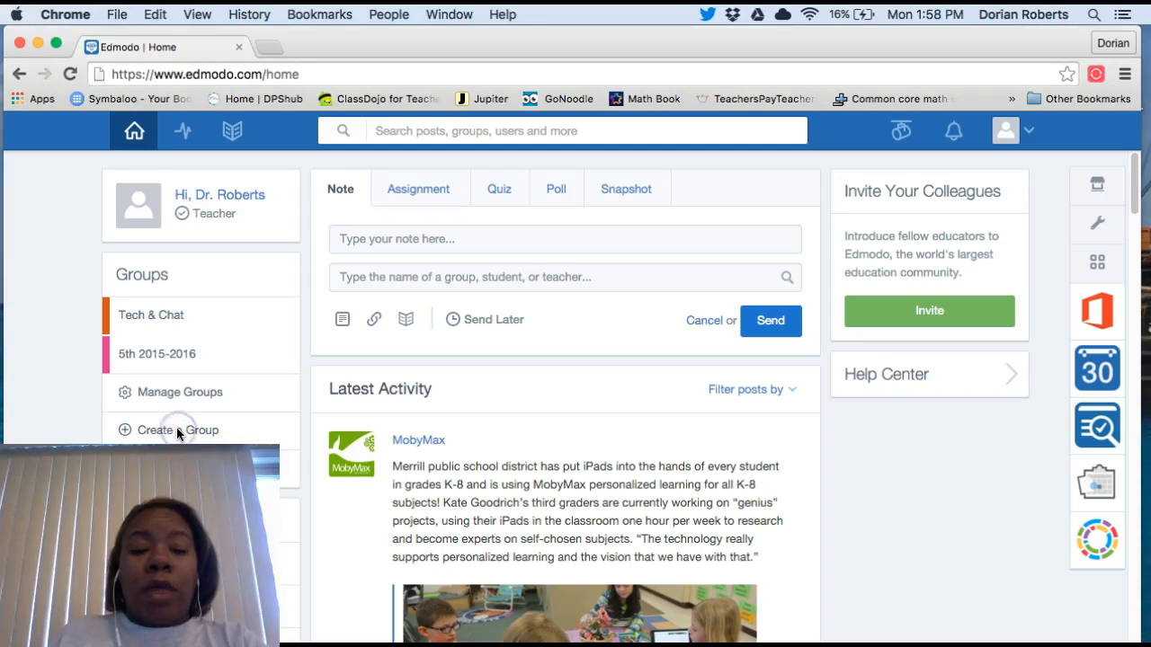
click(215, 427)
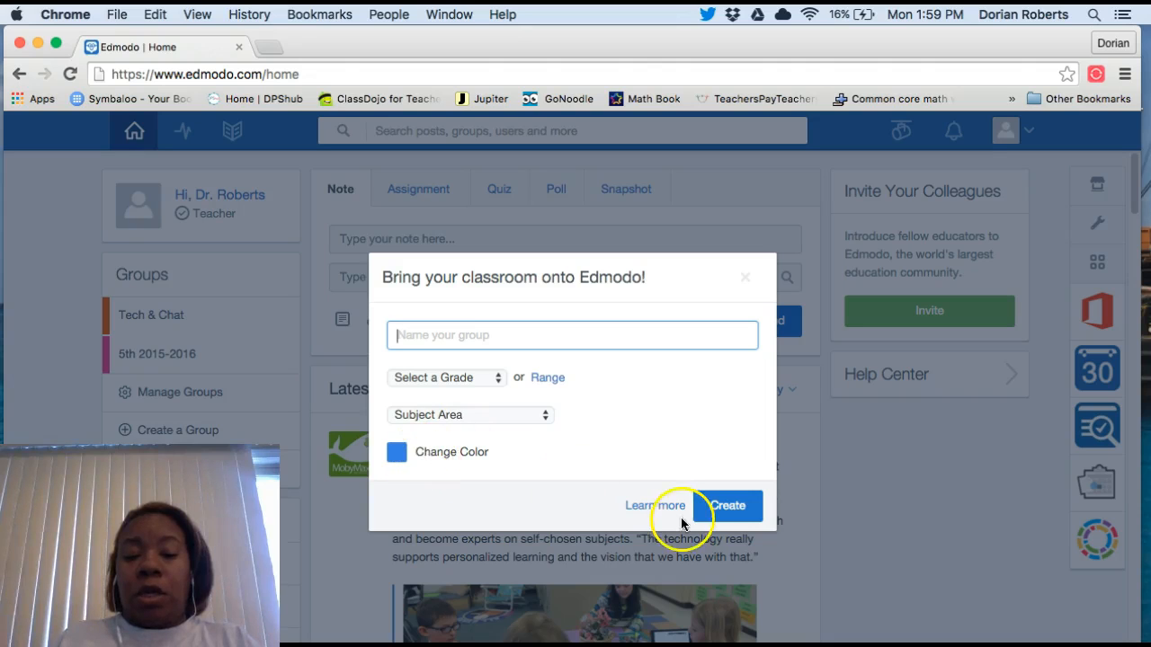
click(744, 277)
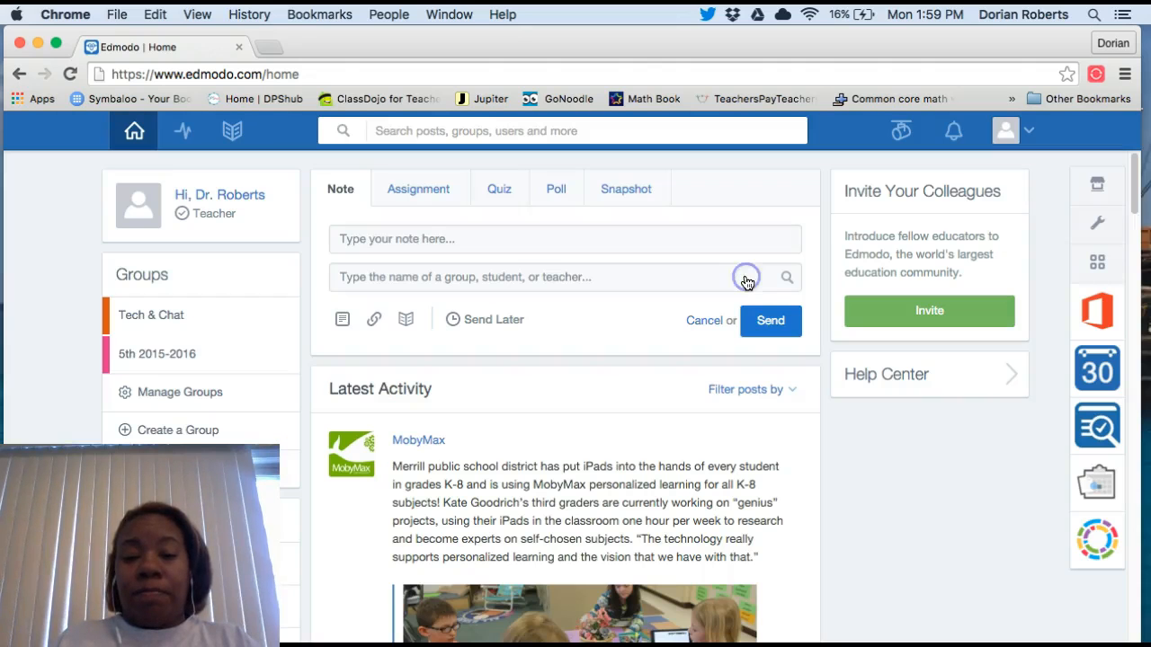
click(163, 361)
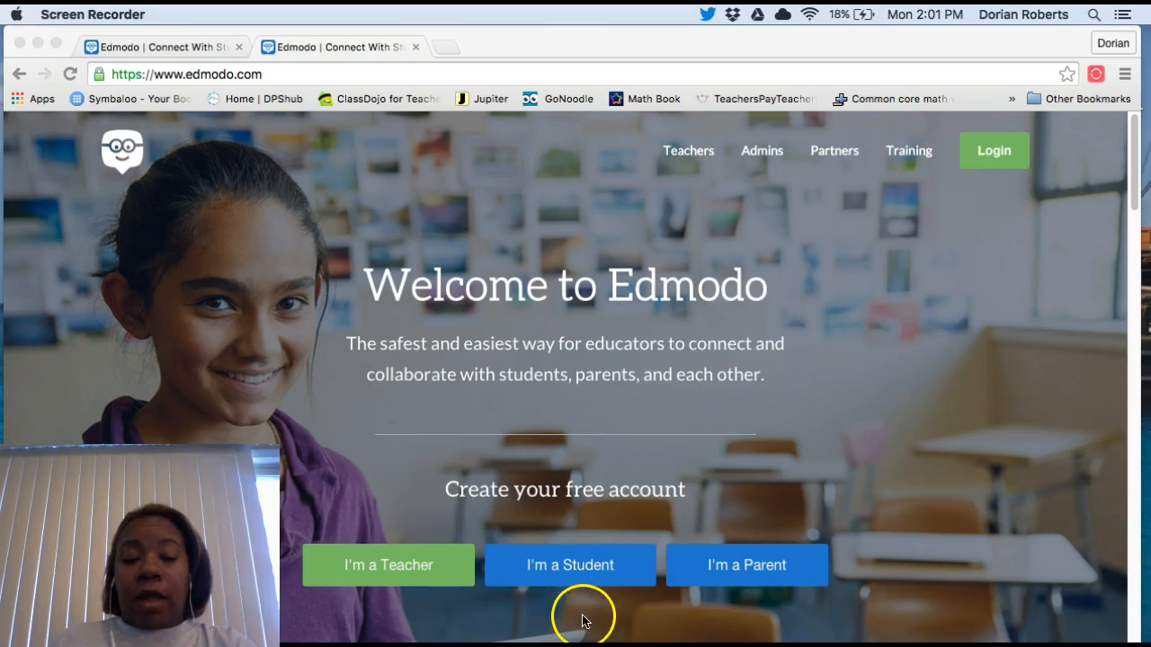
Step: Open the student sign-up form and look over its name, group code, username, email and password fields
click(566, 574)
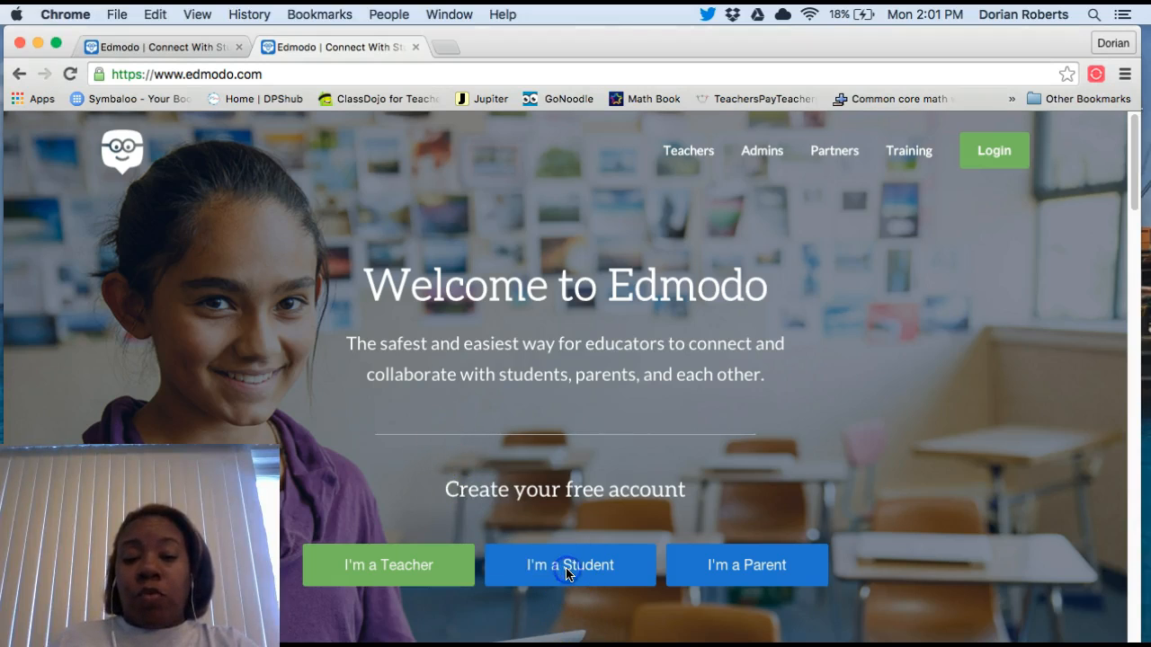
click(568, 565)
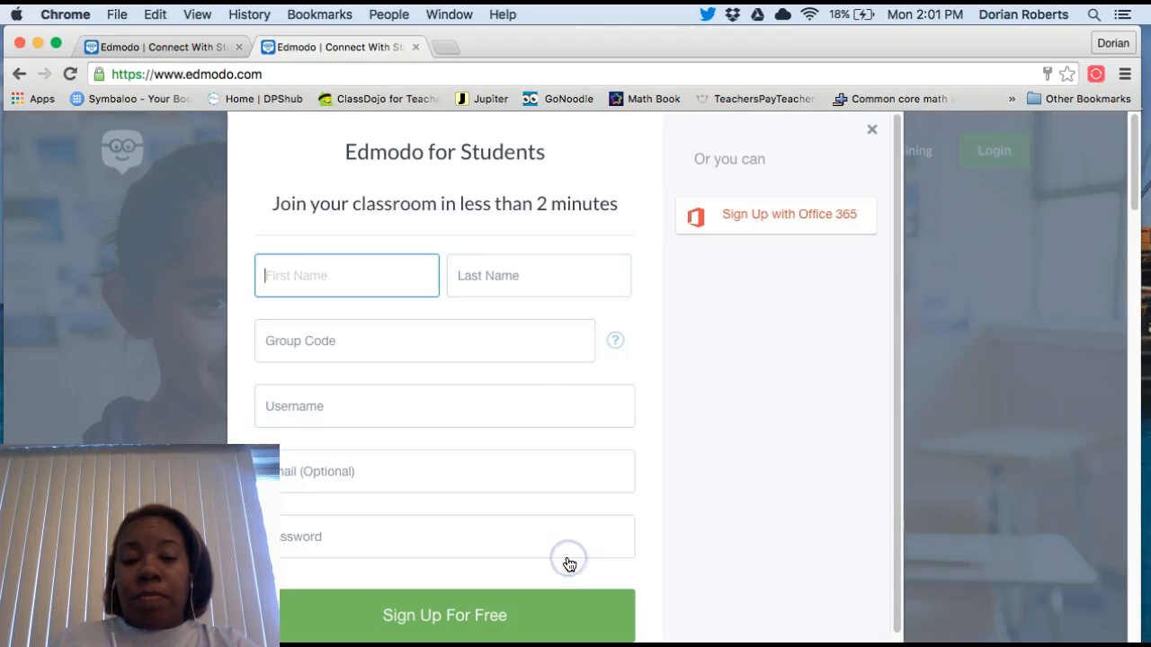
click(477, 265)
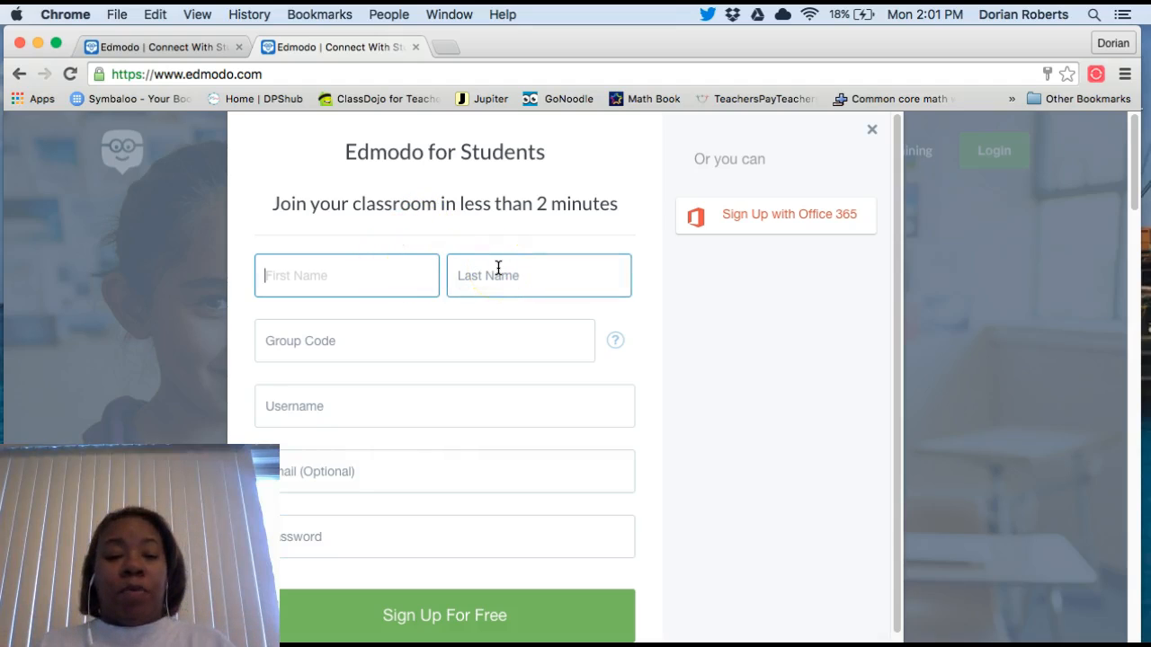
click(315, 341)
click(356, 406)
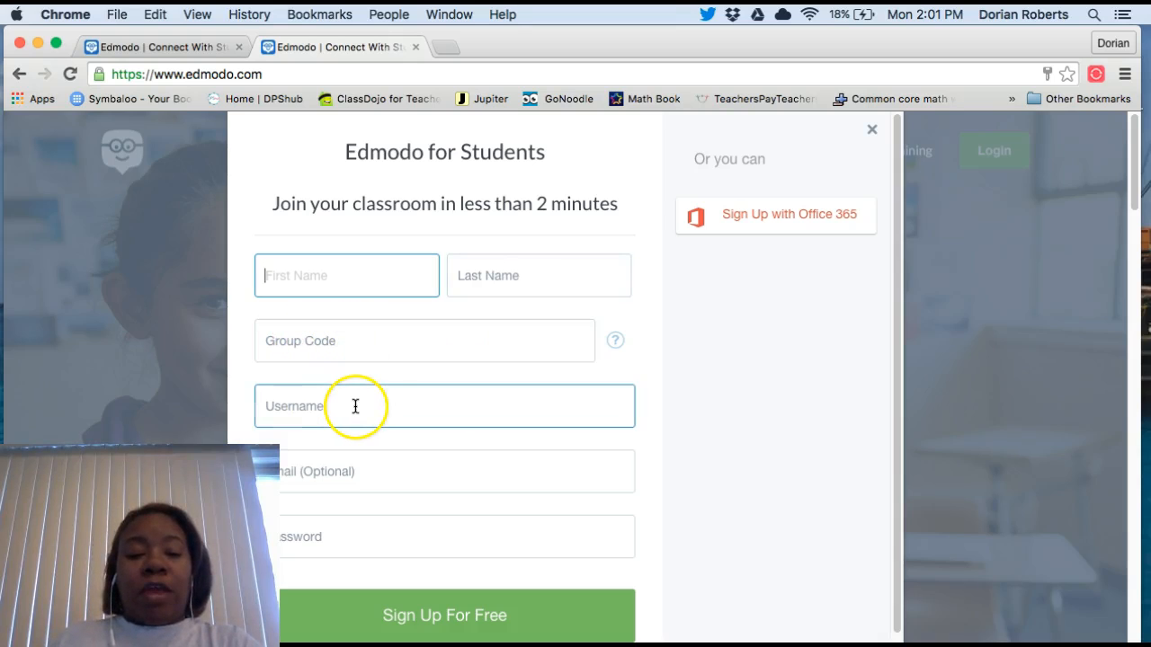
click(363, 537)
click(418, 450)
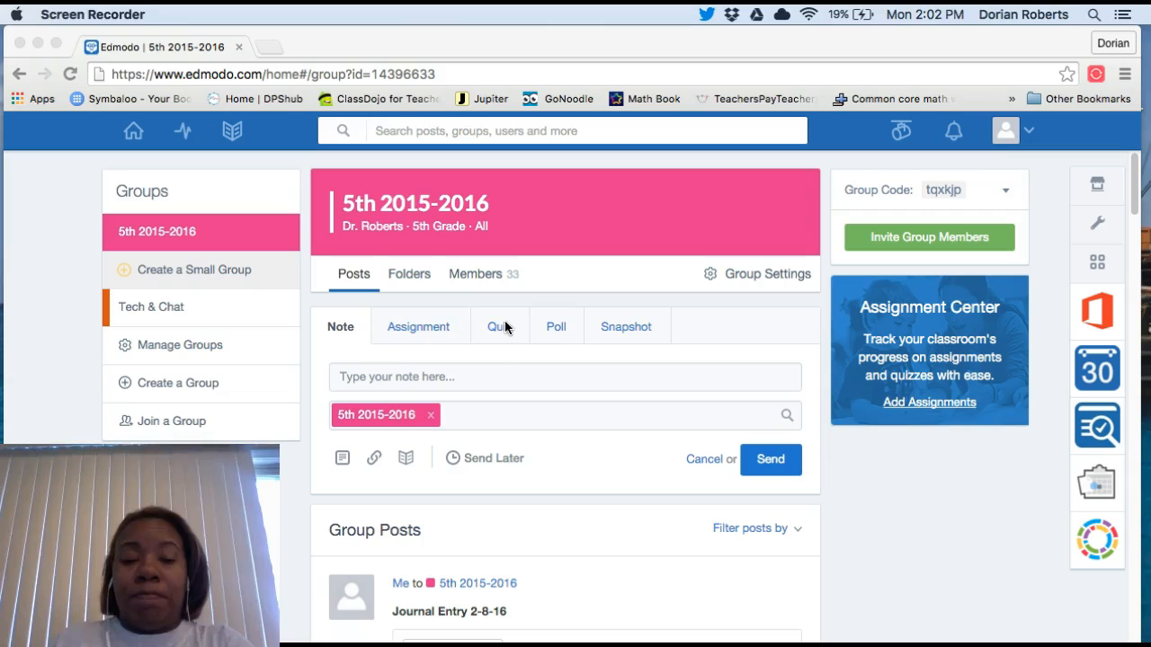
Step: Start a new assignment in the 5th 2015-2016 group titled "13 colonies" with the due date 02/16/2016
click(438, 332)
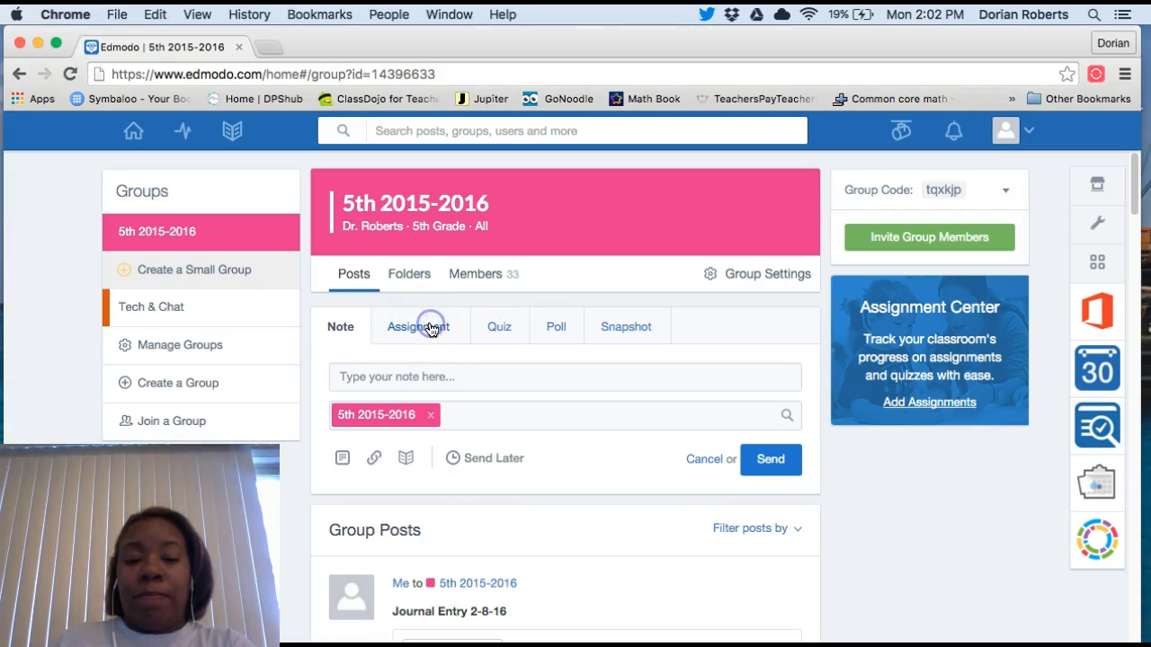
click(429, 328)
click(456, 366)
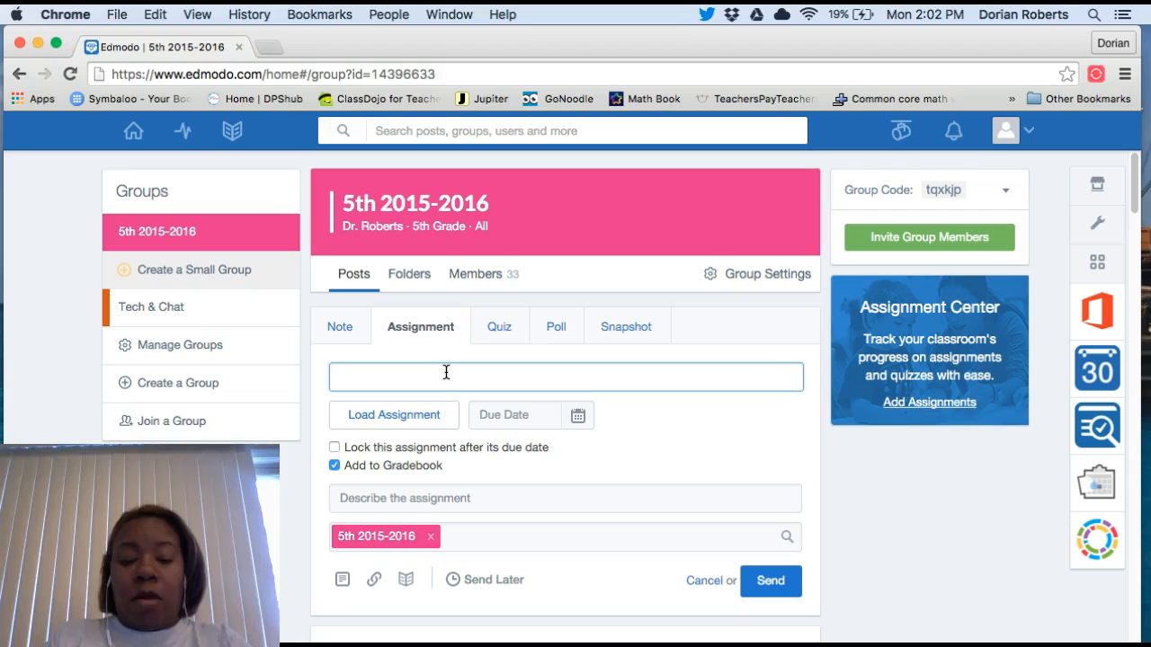
text(13 co)
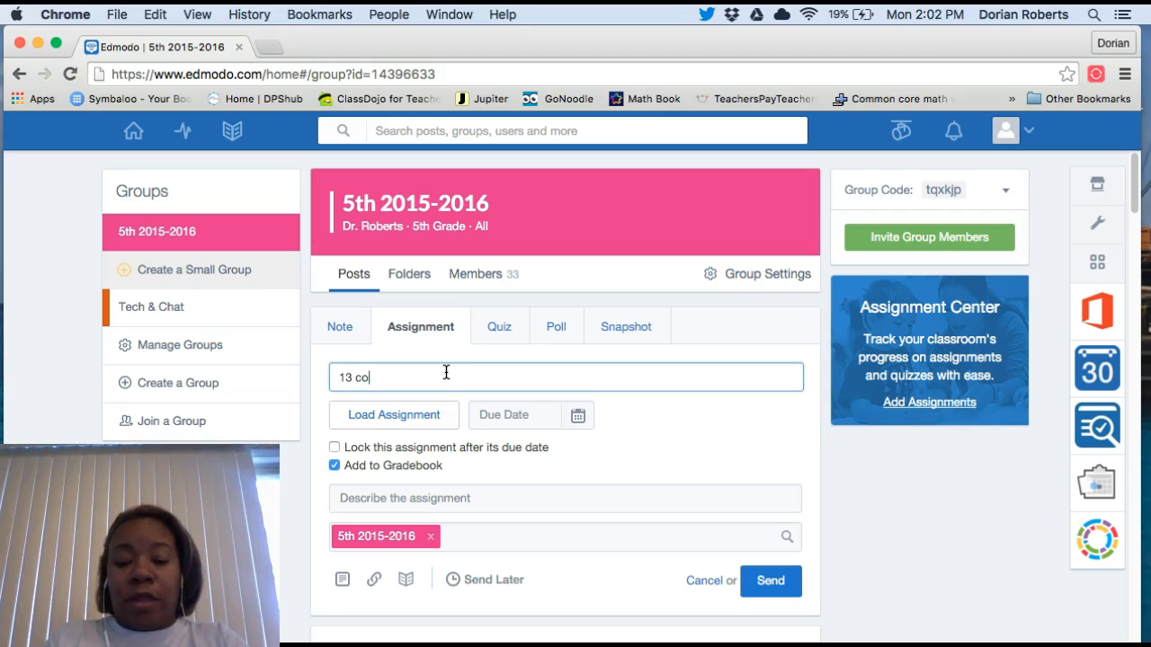
text(lonies)
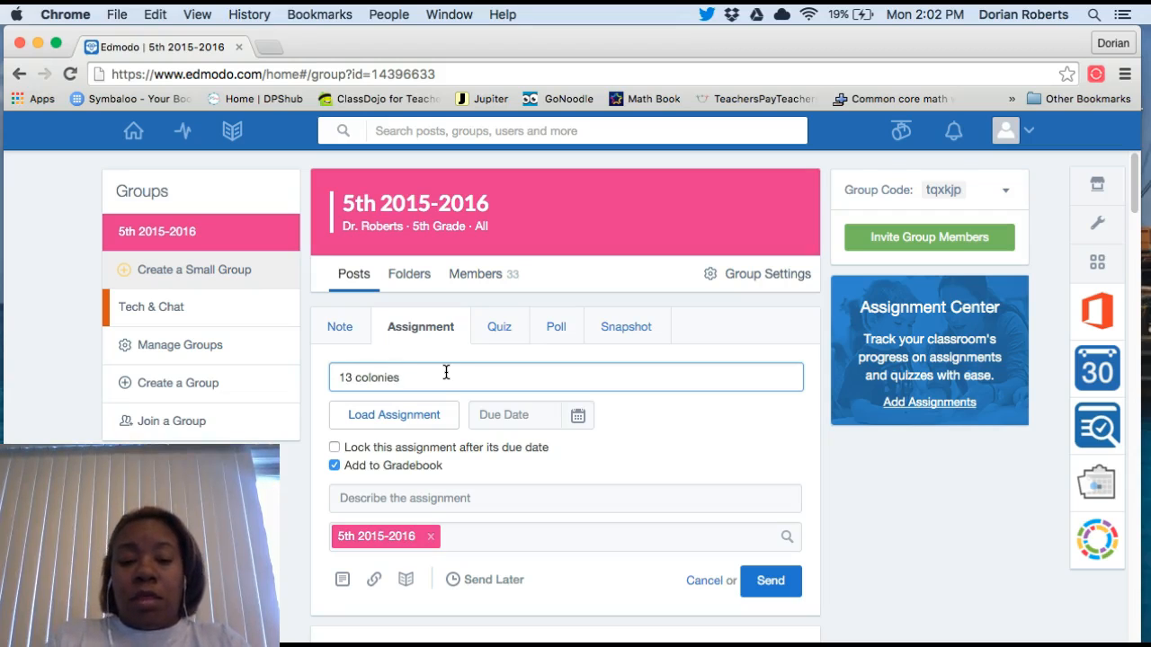
click(513, 415)
click(578, 416)
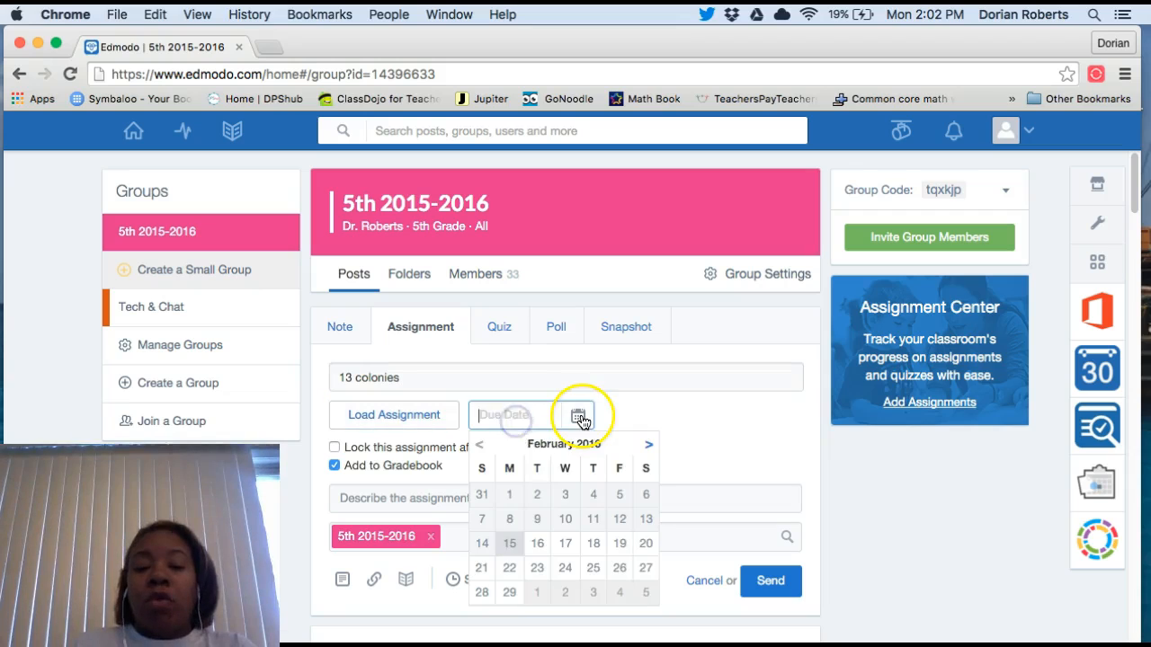
click(536, 543)
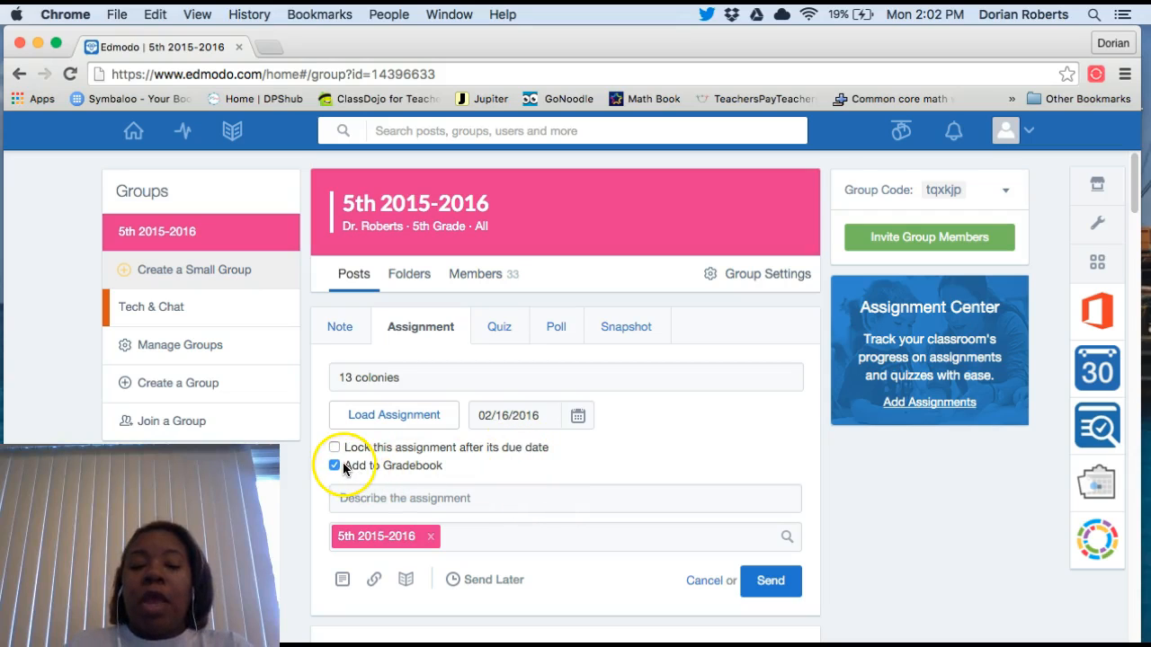
Step: Describe the assignment as "presentation of the 13 colonies", keeping the 5th 2015-2016 group as recipient
click(397, 500)
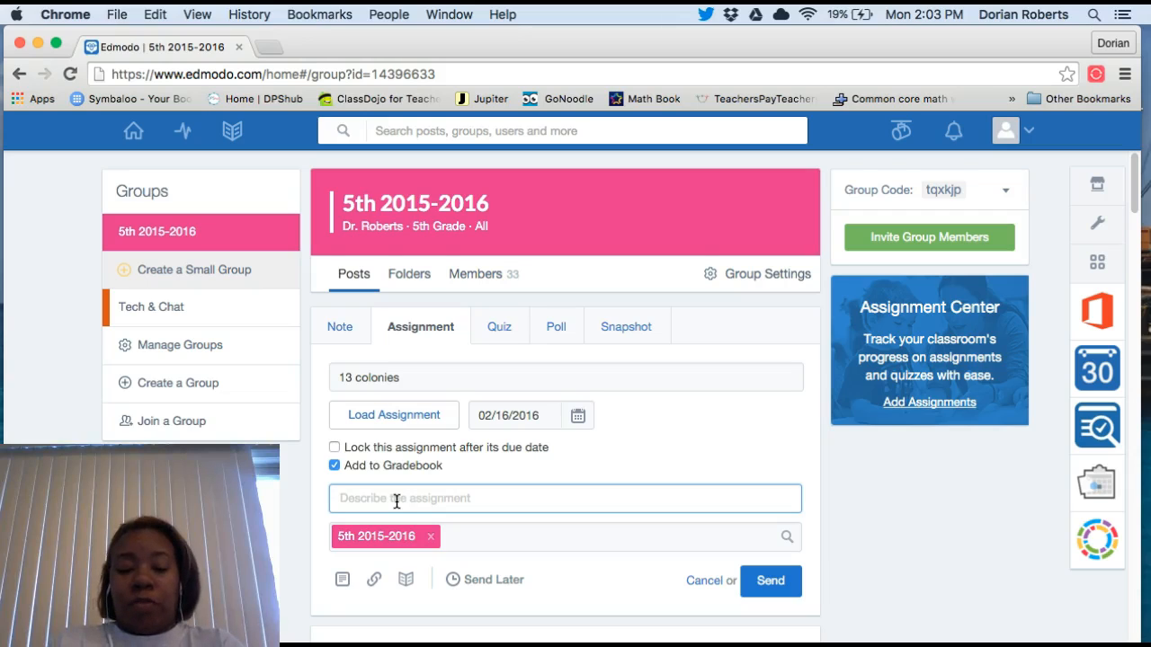
text(pr)
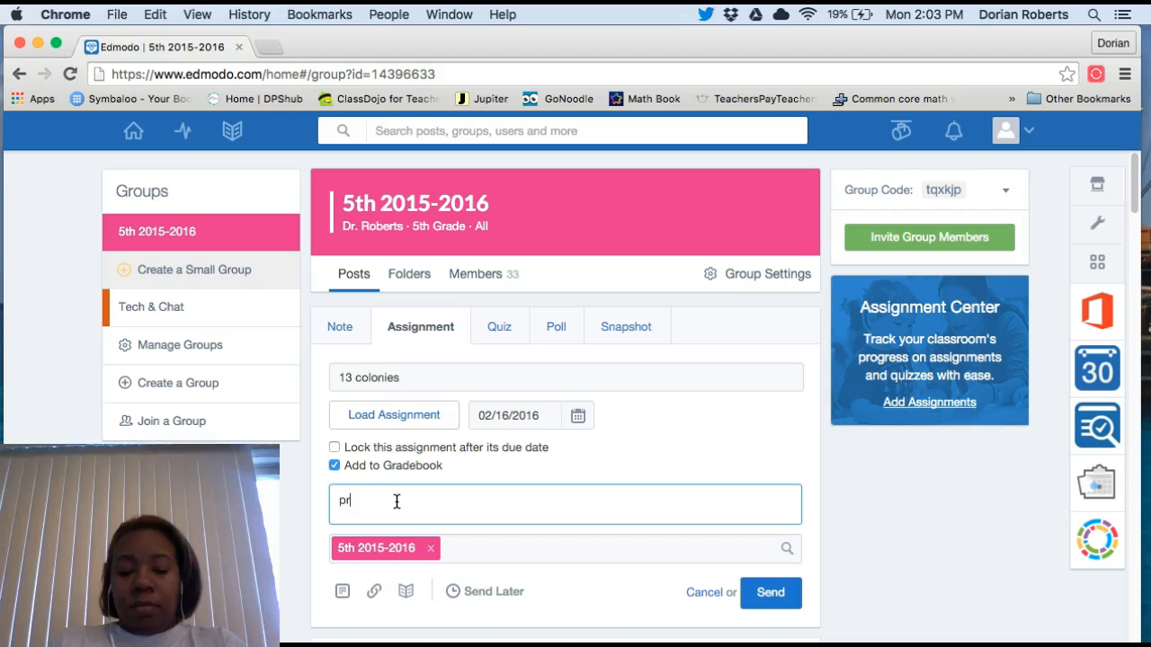
text(esentation of )
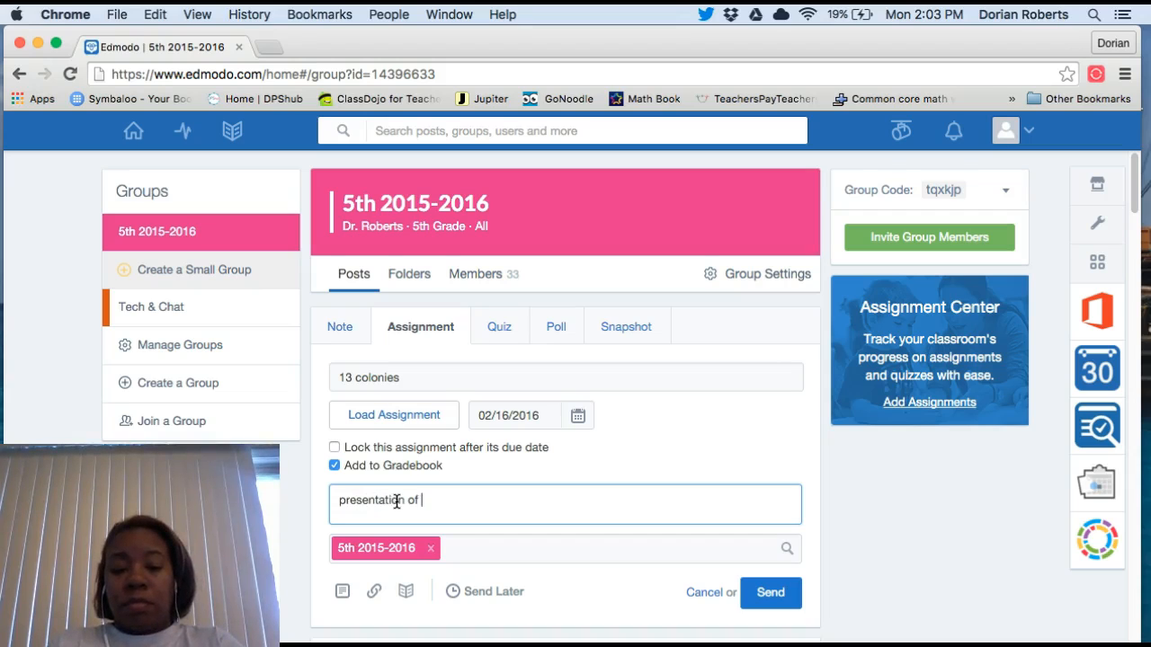
text(the 13 colonies)
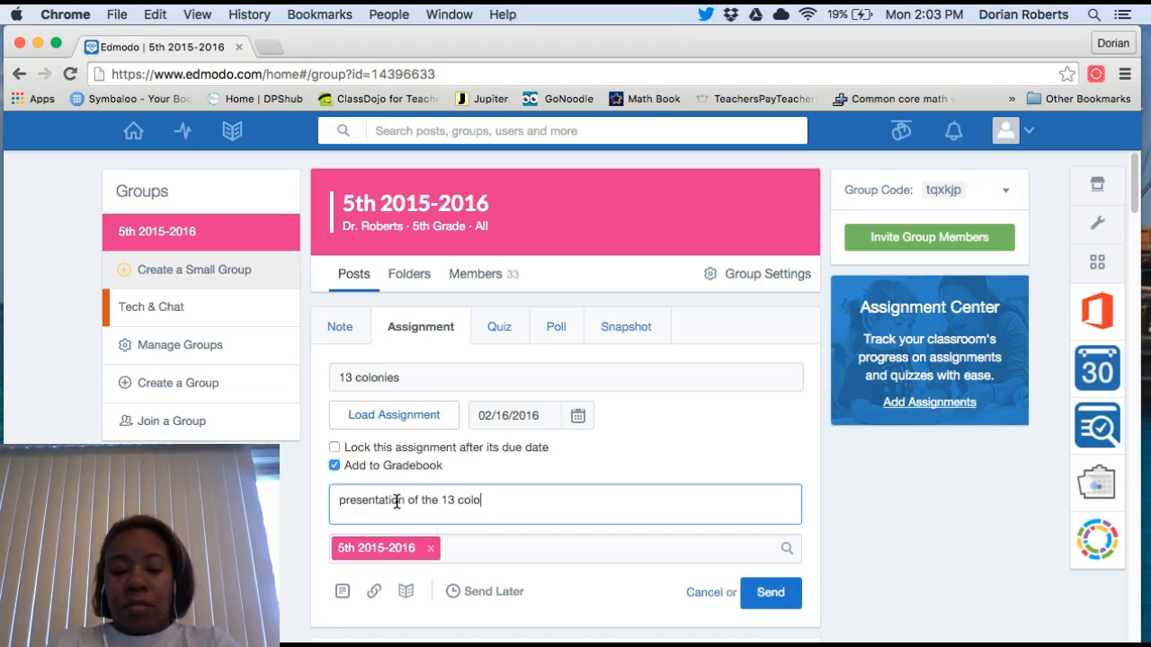
click(440, 547)
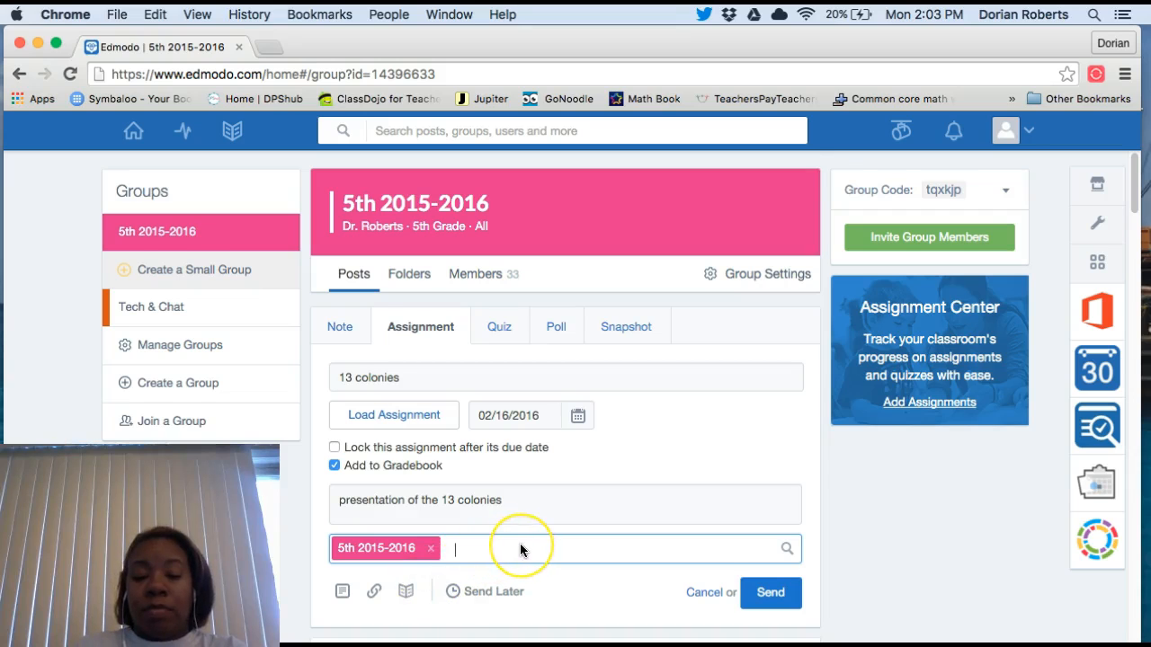
Step: Check the post scheduling options without setting a date, and send the 13 colonies assignment immediately to the 5th 2015-2016 group
scroll(519, 543, down, 1)
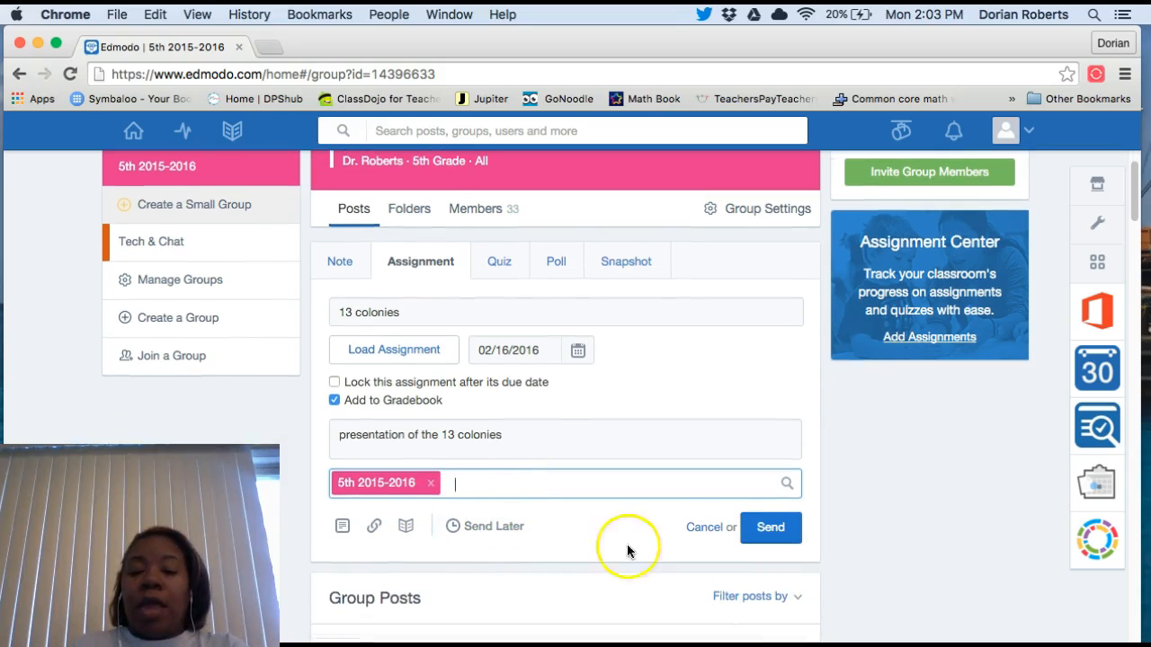
click(490, 532)
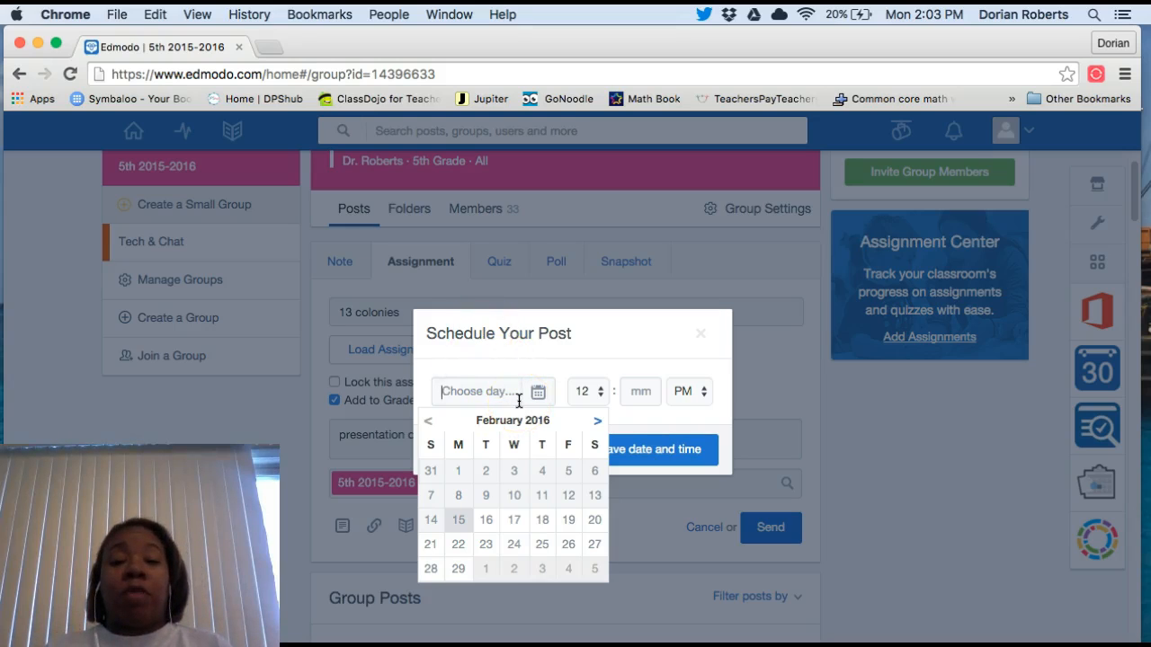
click(695, 333)
click(770, 529)
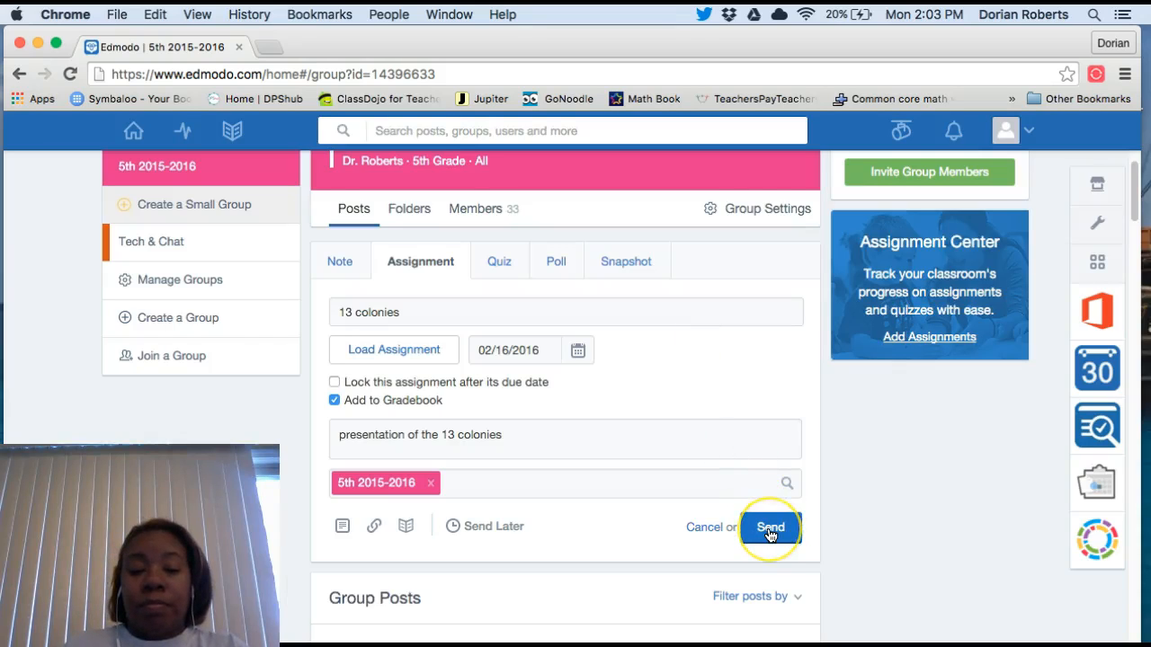
click(770, 532)
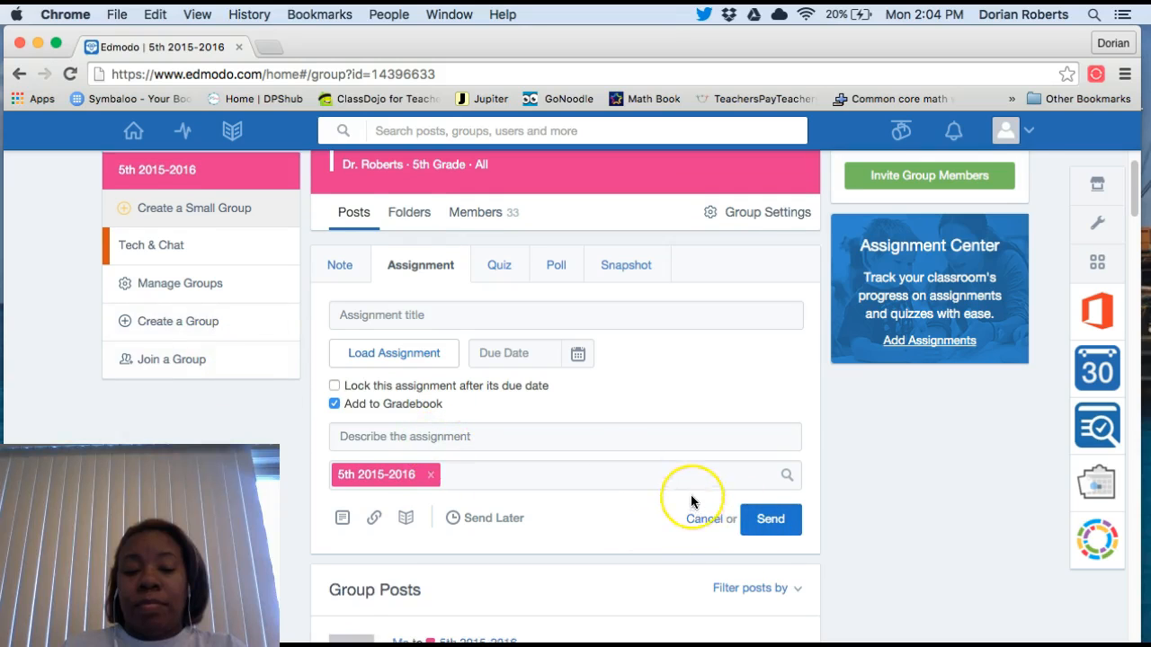
Step: Find the 13 colonies assignment among the group posts and delete it
scroll(691, 496, down, 10)
scroll(690, 497, up, 5)
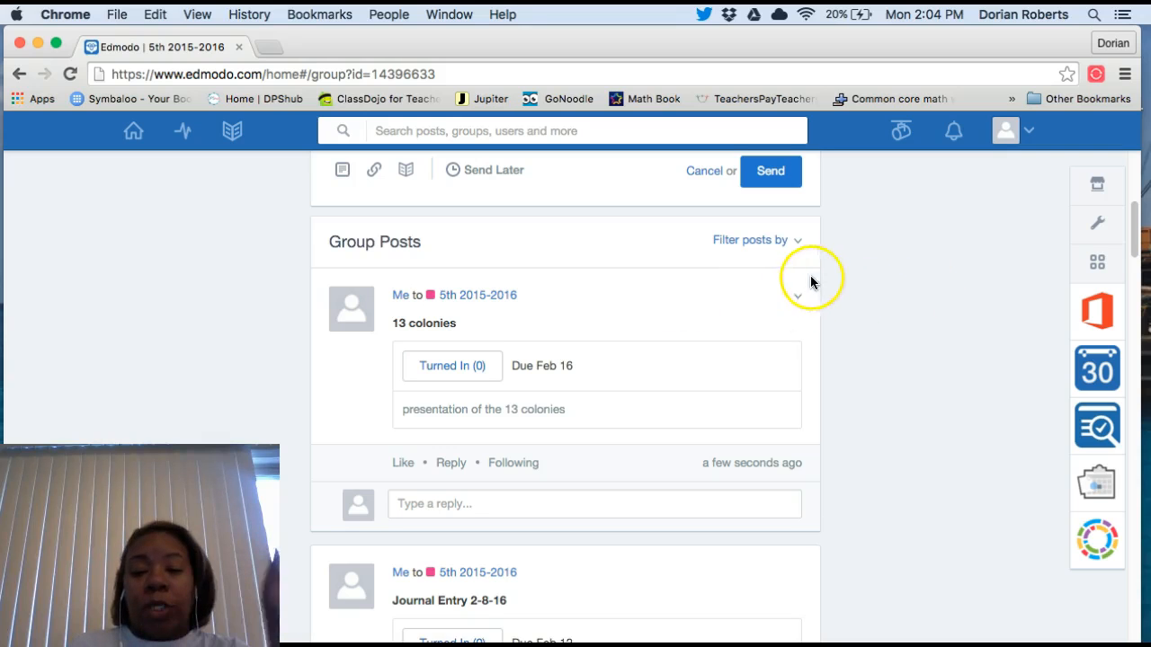
click(797, 301)
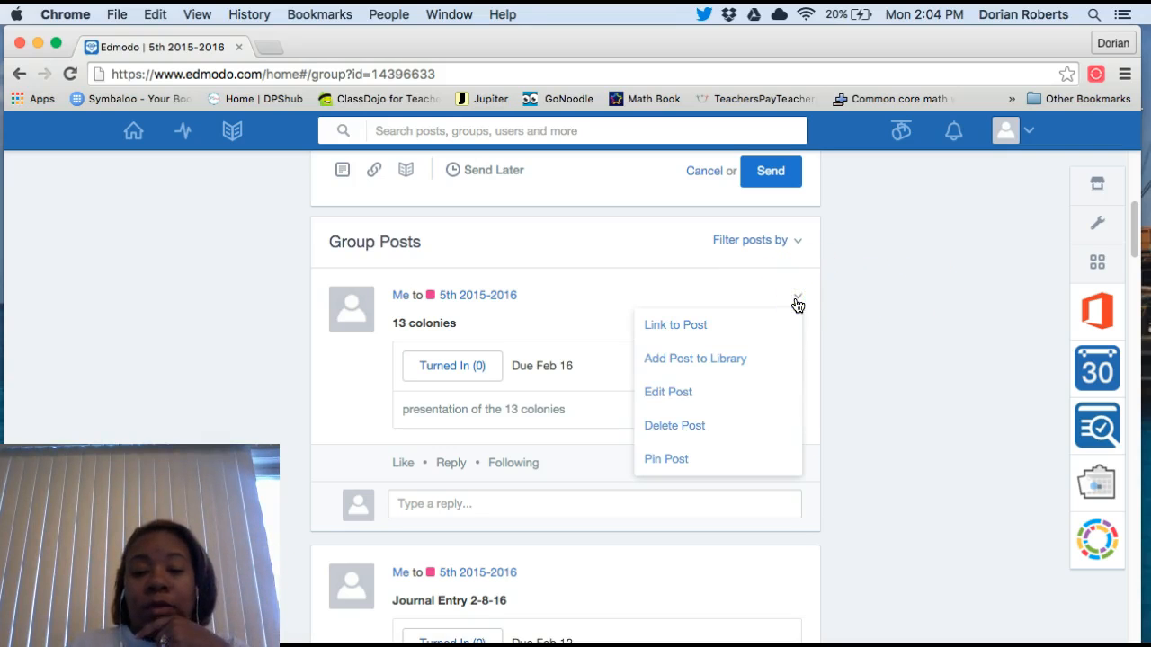
click(694, 428)
click(722, 264)
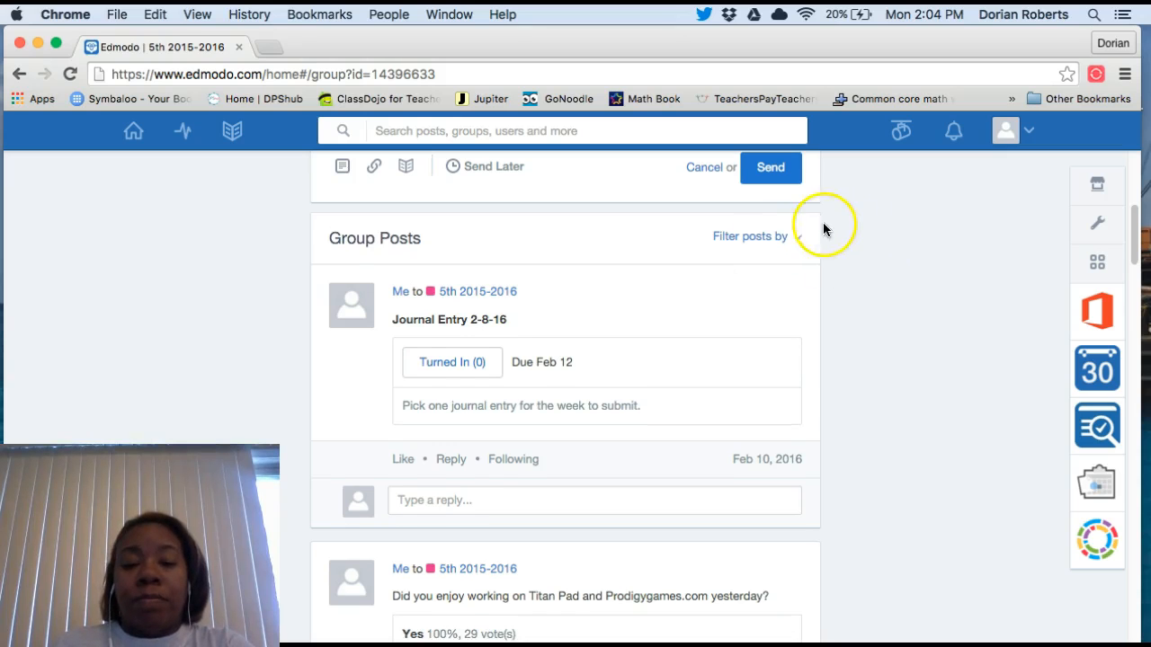
scroll(800, 241, down, 2)
scroll(800, 241, up, 10)
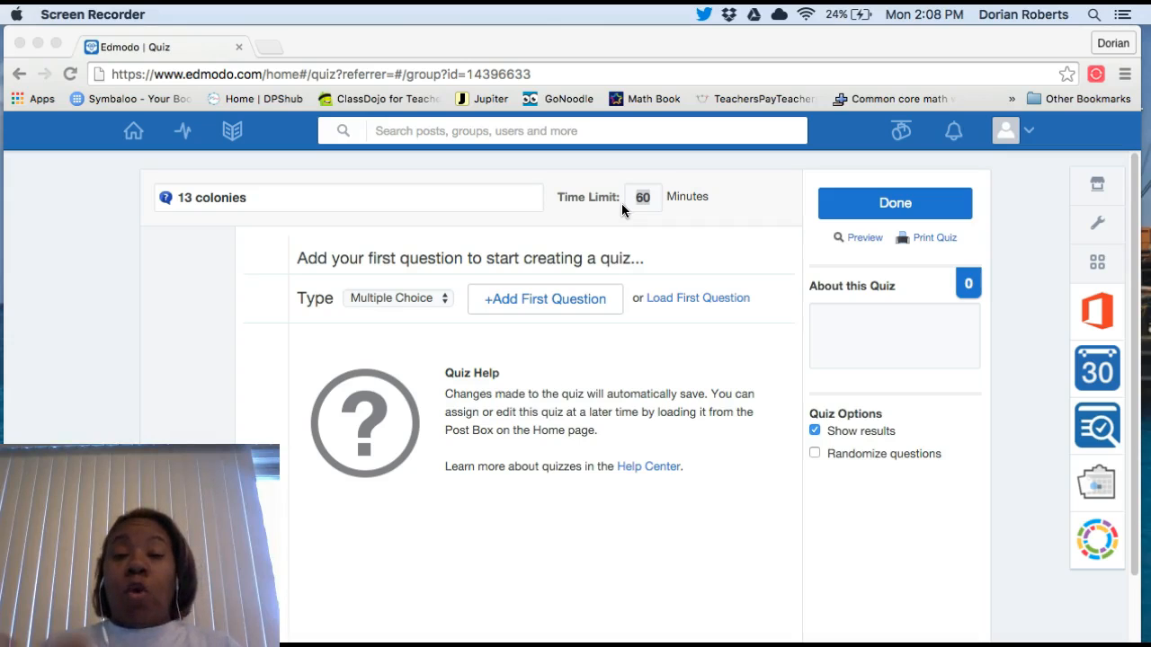
Step: Set the time limit of the 13 colonies quiz to 10 minutes
click(647, 197)
text(10)
click(661, 203)
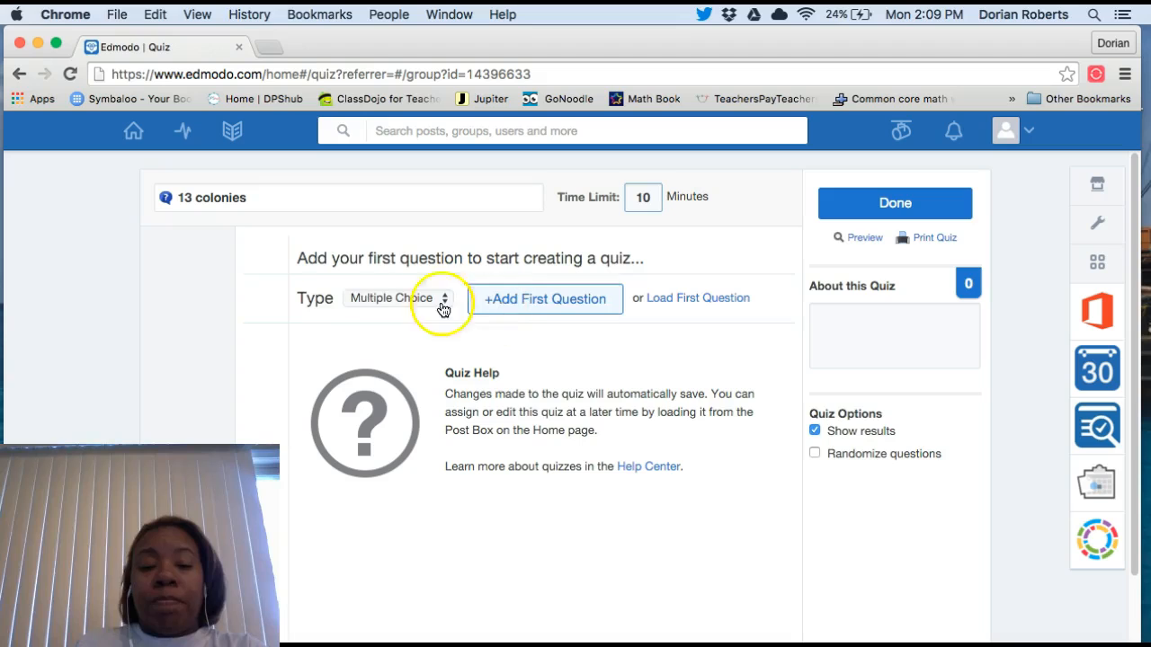
Step: Review the available question types, keep Multiple Choice, and add the first quiz question with the prompt "how many colnies were there?"
click(359, 303)
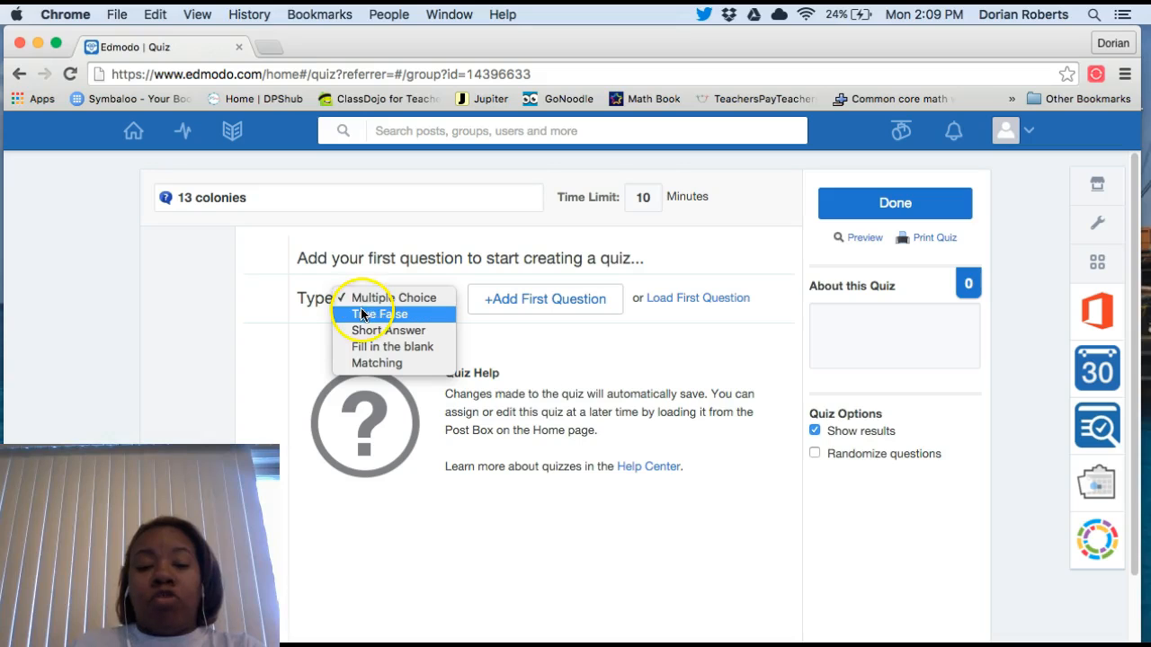
click(376, 331)
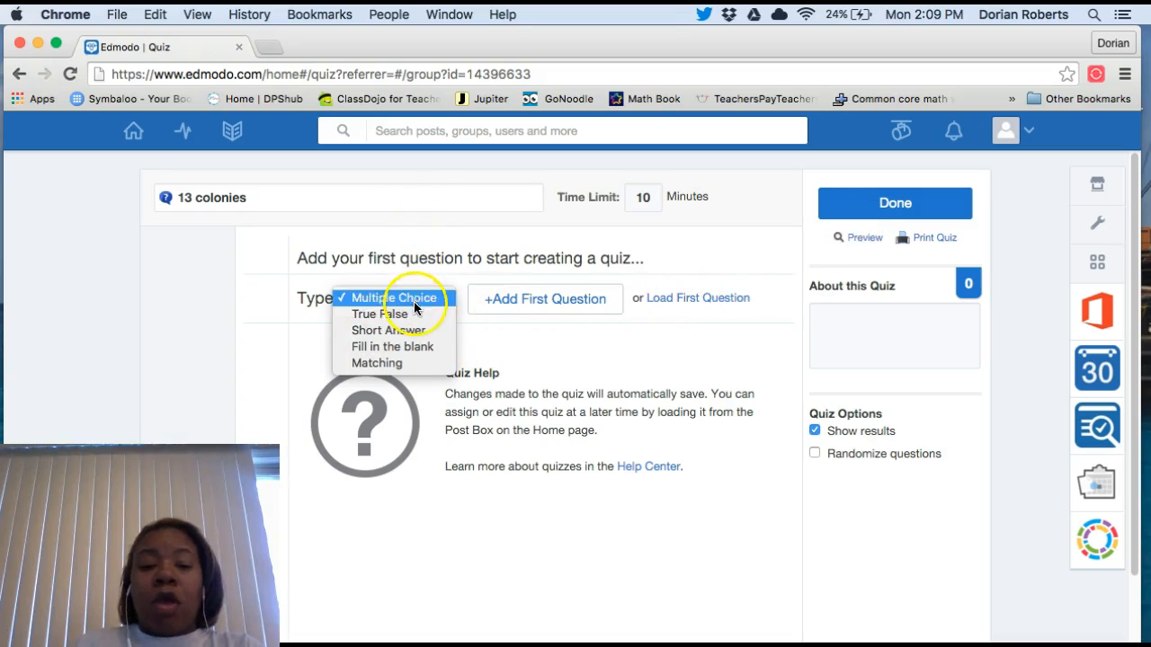
click(508, 304)
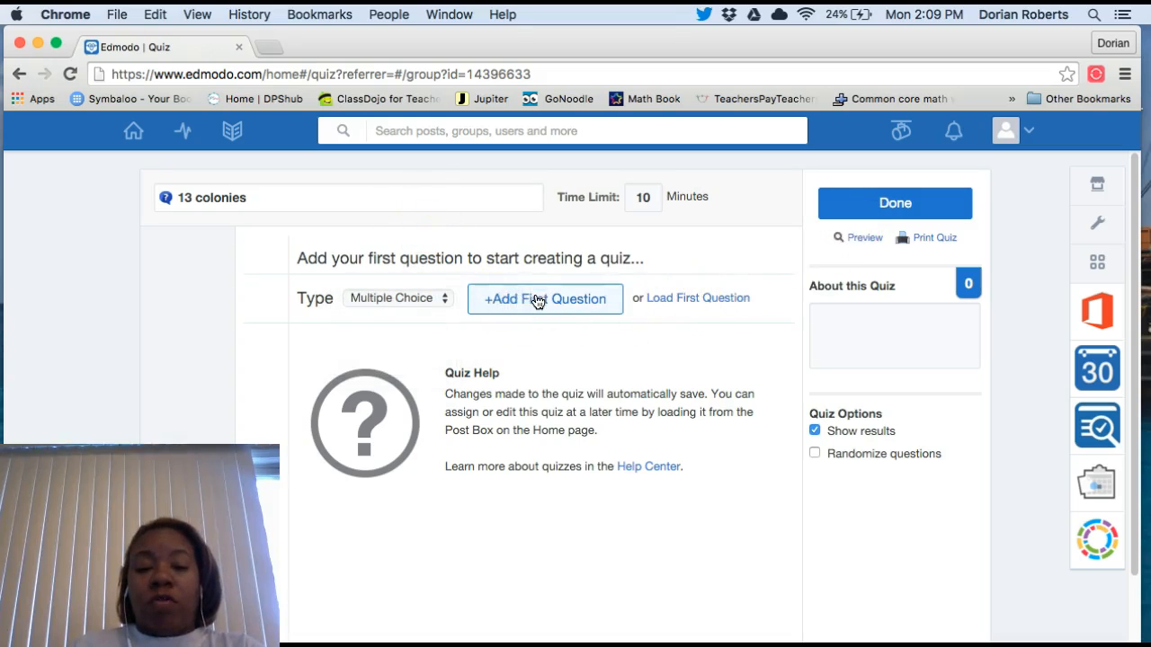
click(536, 299)
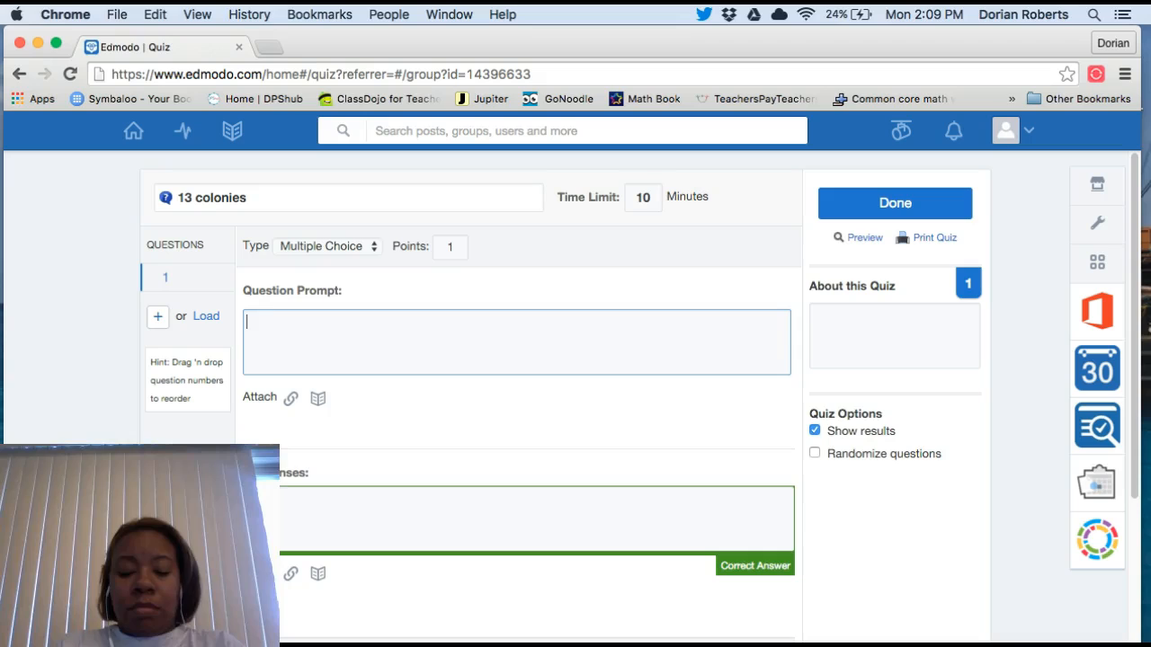
text(how many c)
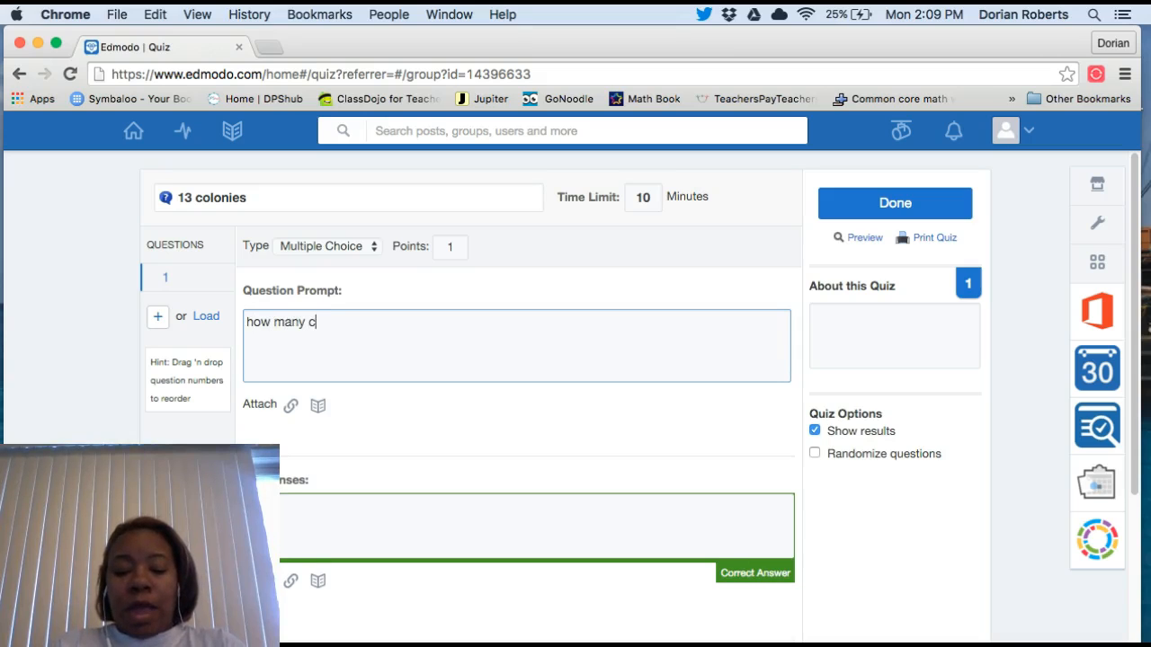
text(olnies were there)
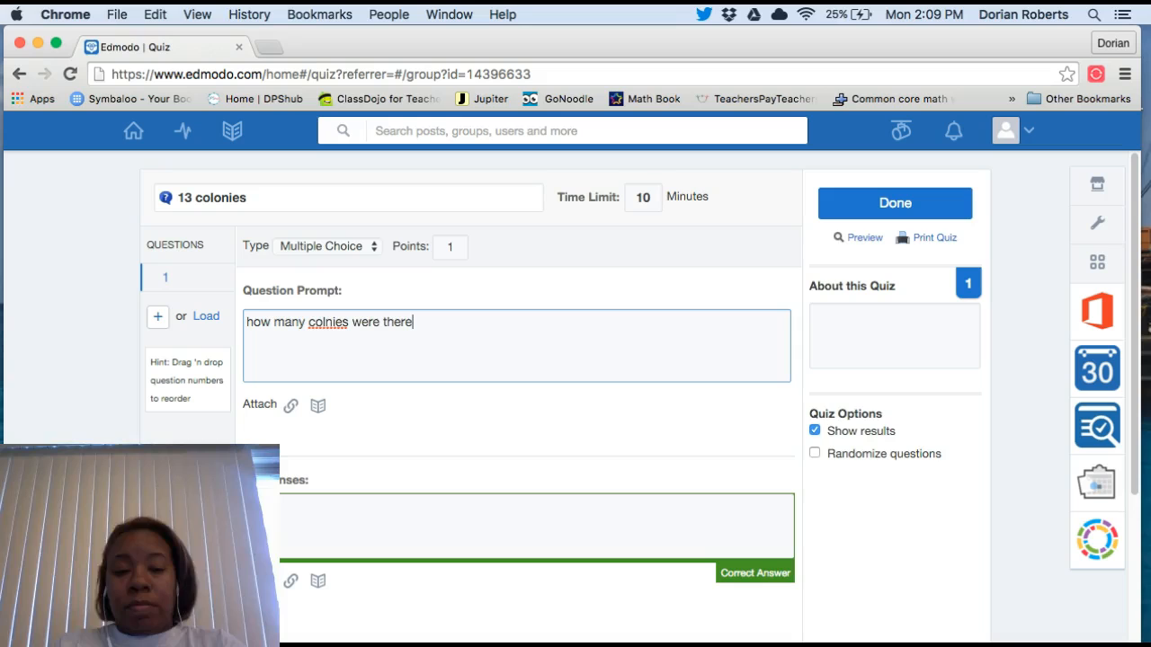
text(?)
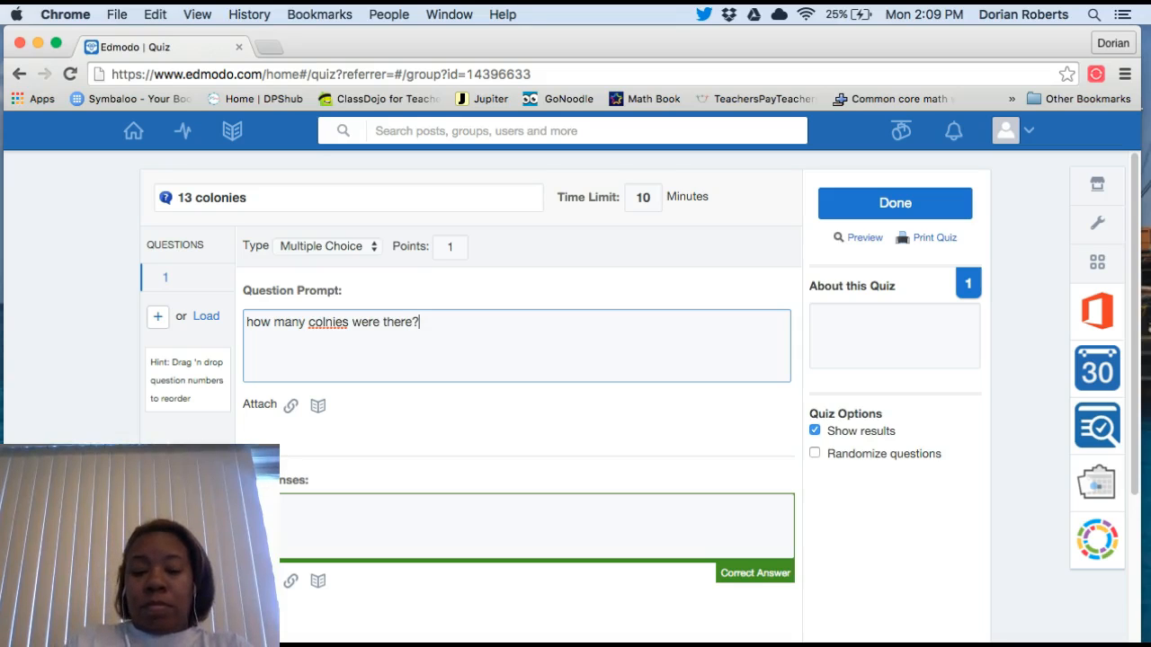
Step: Correct the misspelled word in the question prompt to "colonies" and capitalize the sentence's first letter
click(322, 328)
right_click(323, 328)
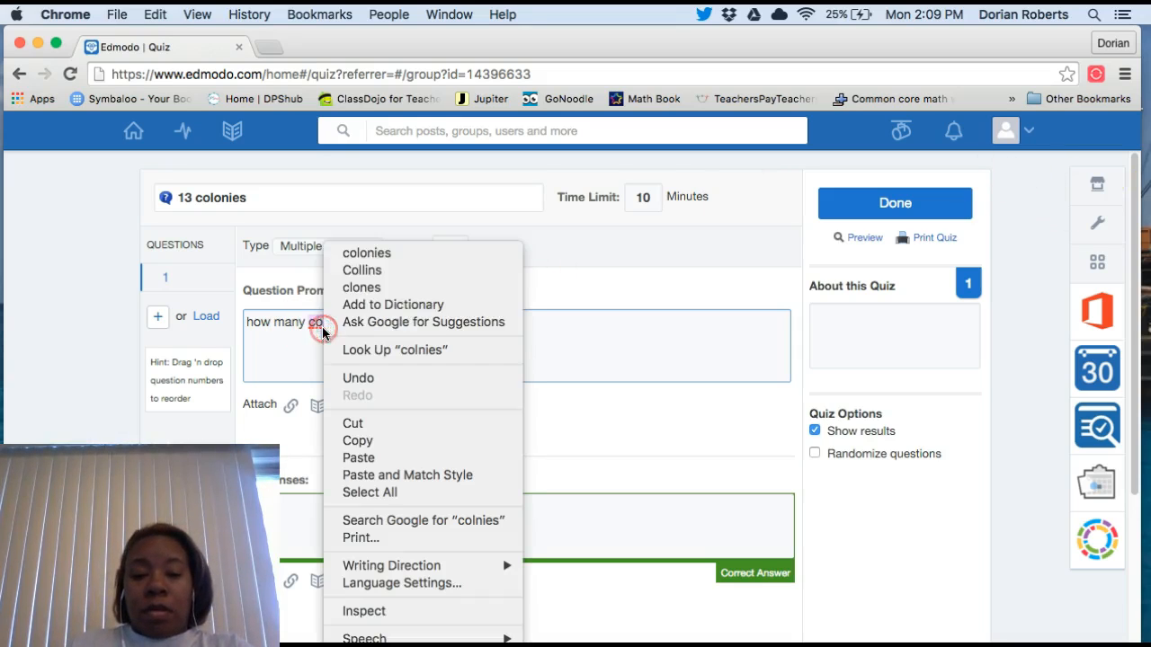
click(447, 255)
click(254, 324)
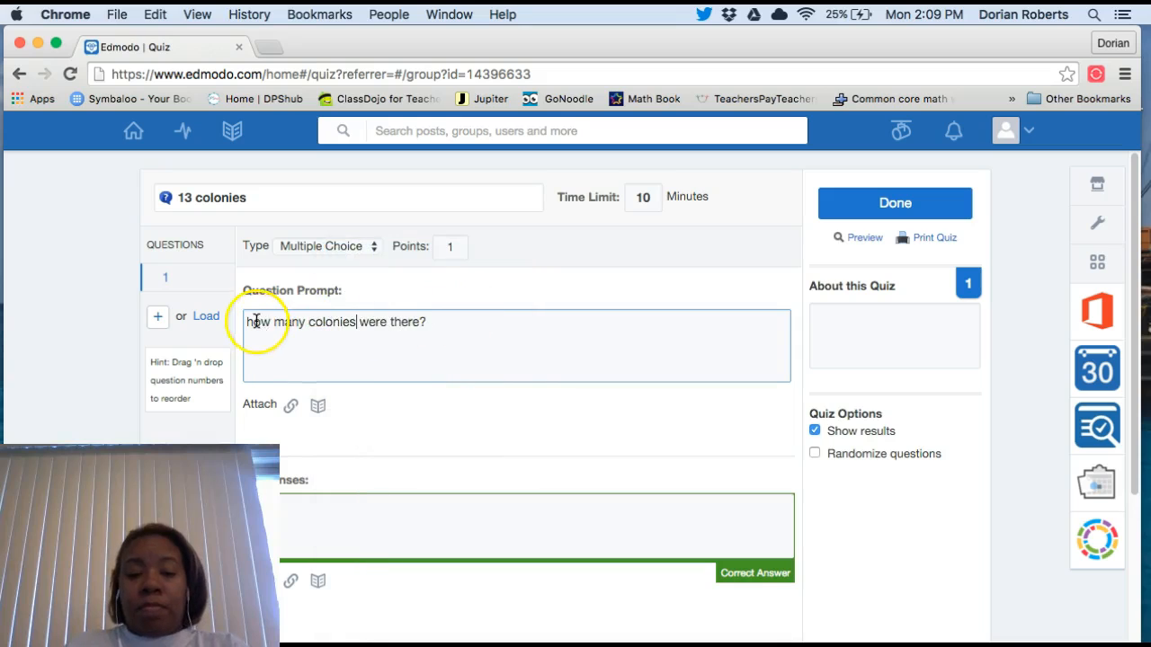
key(BackSpace)
text(H)
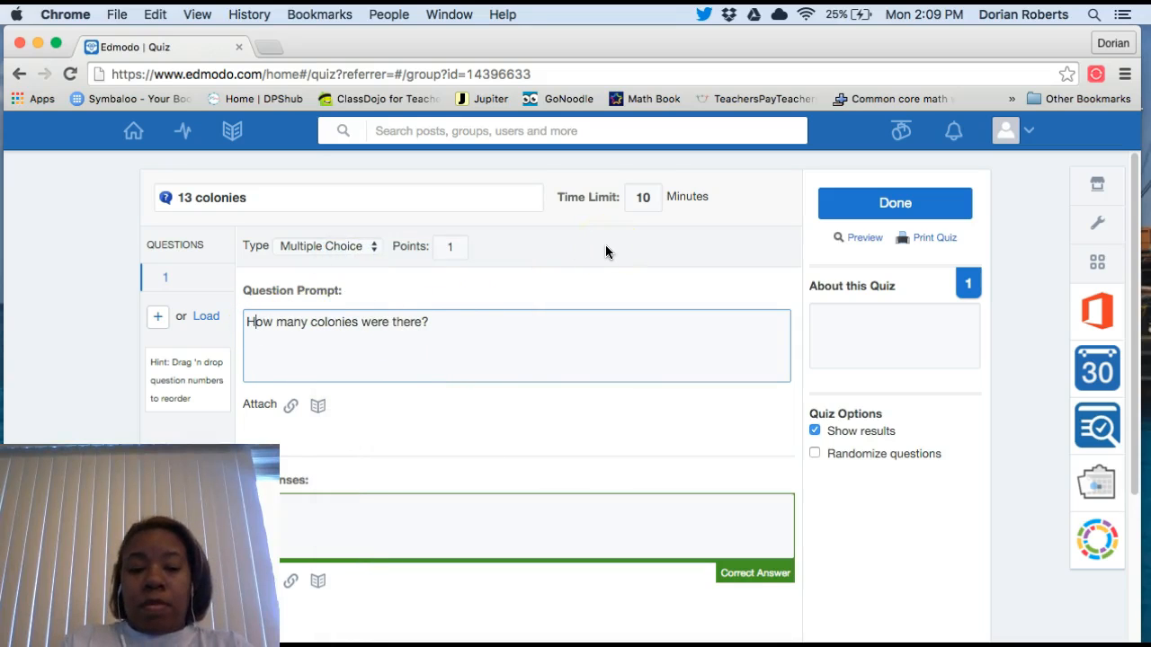
Step: Enter 11 as response A and 12 as response B of the colonies question
scroll(447, 398, down, 3)
click(452, 392)
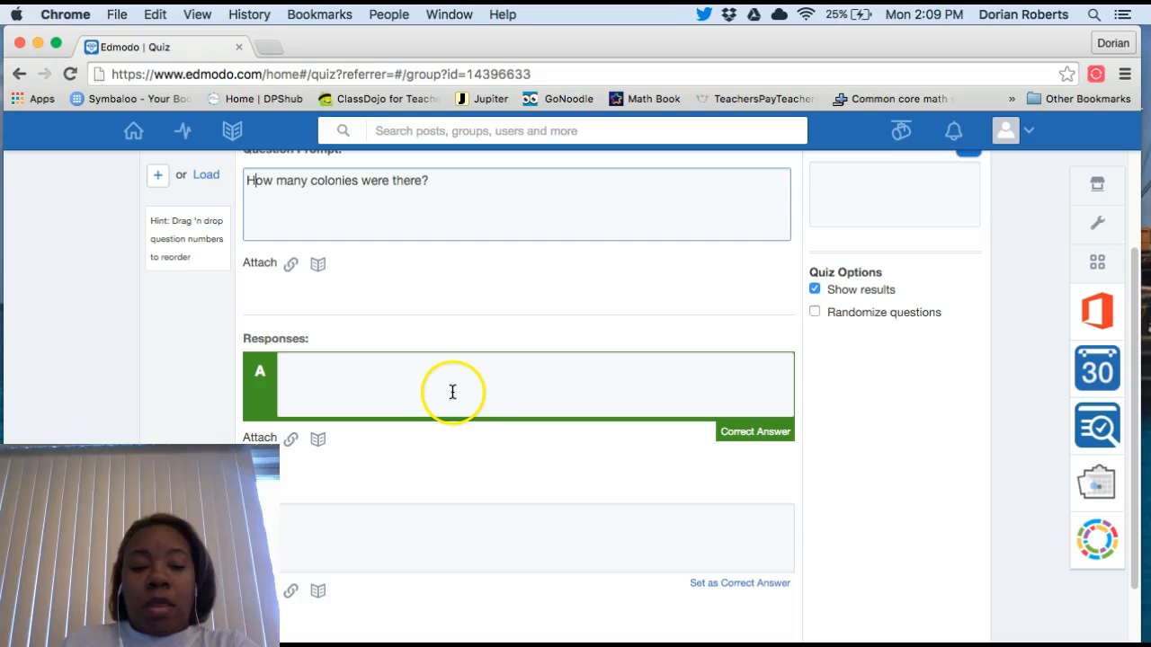
text(11)
click(456, 524)
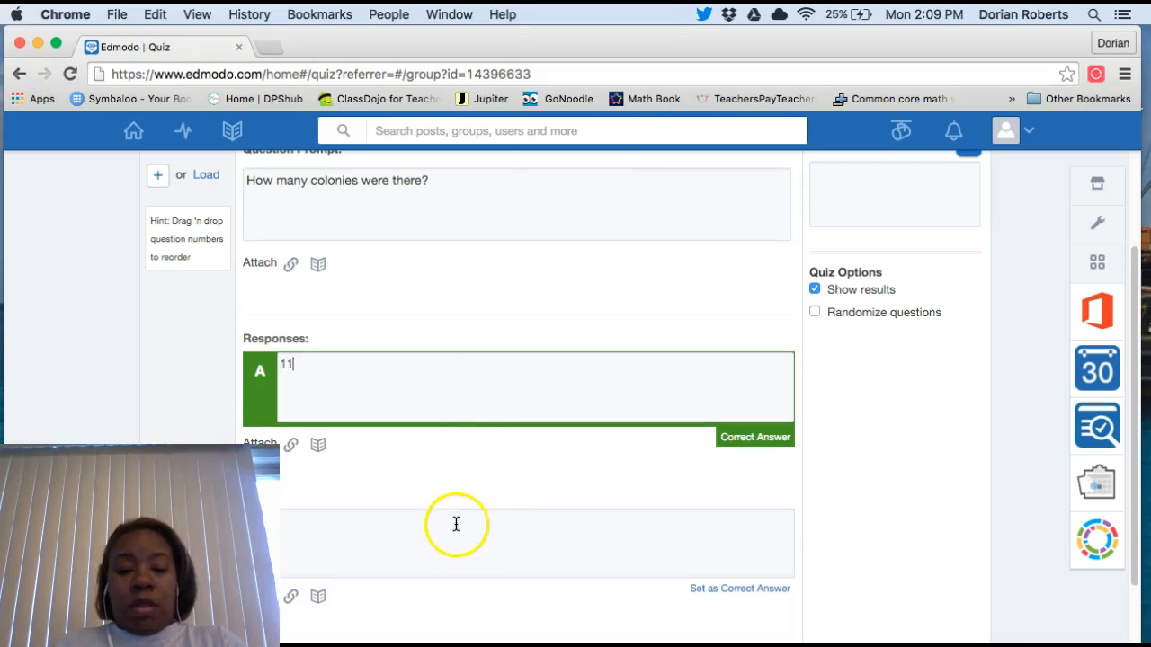
text(12)
click(458, 534)
Step: Add a third response of 13 to the colonies question and mark it as the correct answer
scroll(458, 533, down, 3)
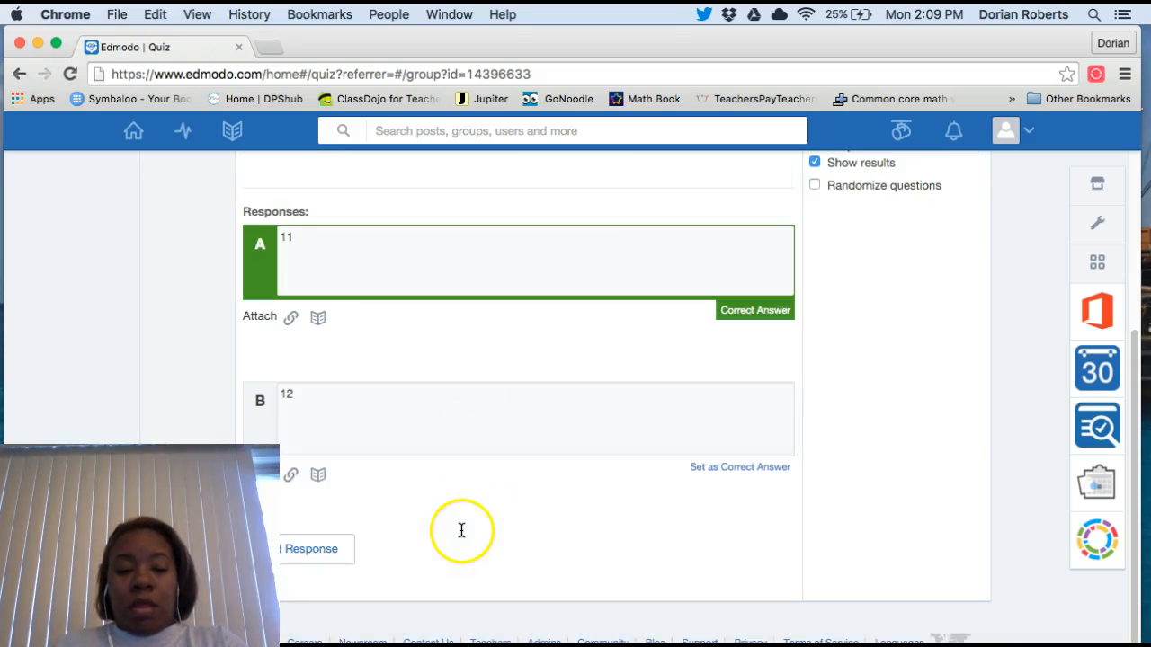
click(314, 549)
click(424, 539)
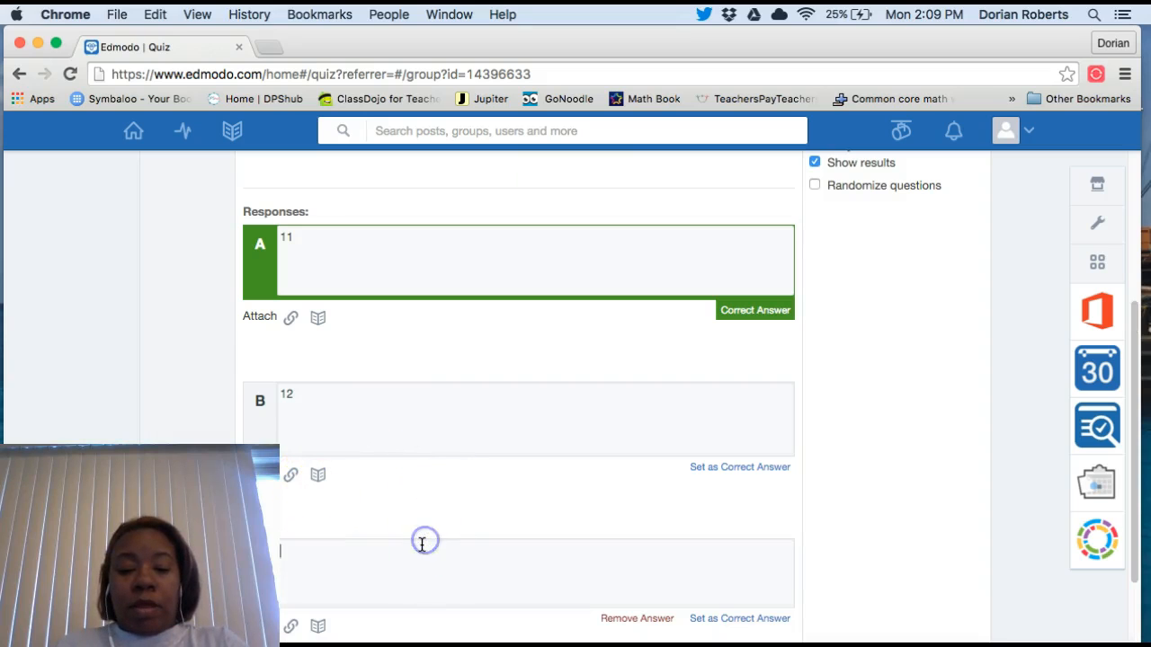
text(13)
click(737, 624)
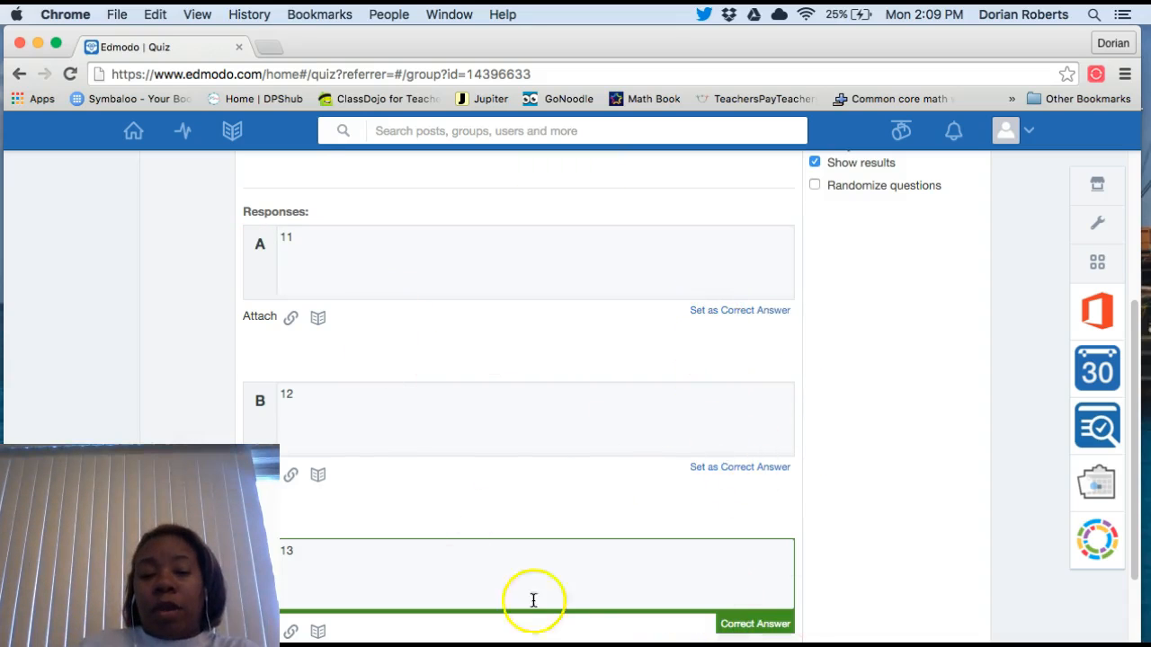
scroll(547, 363, down, 2)
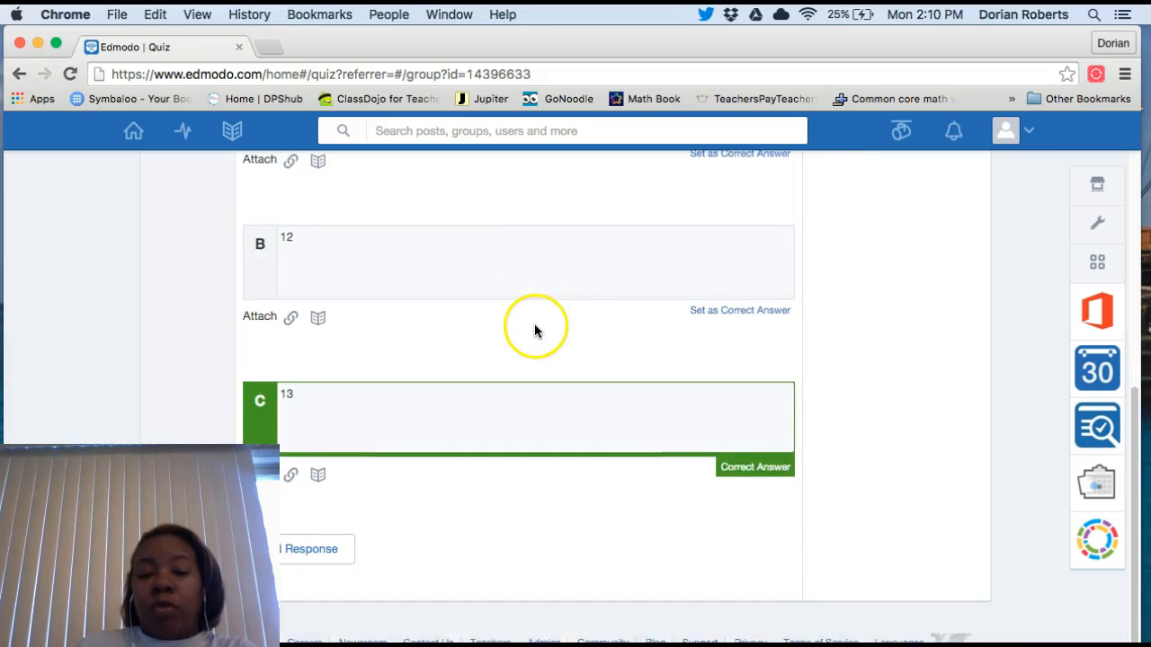
Step: Add a second question to the quiz, try the True False and Fill in the blank types, and set its type to Matching
scroll(534, 326, up, 5)
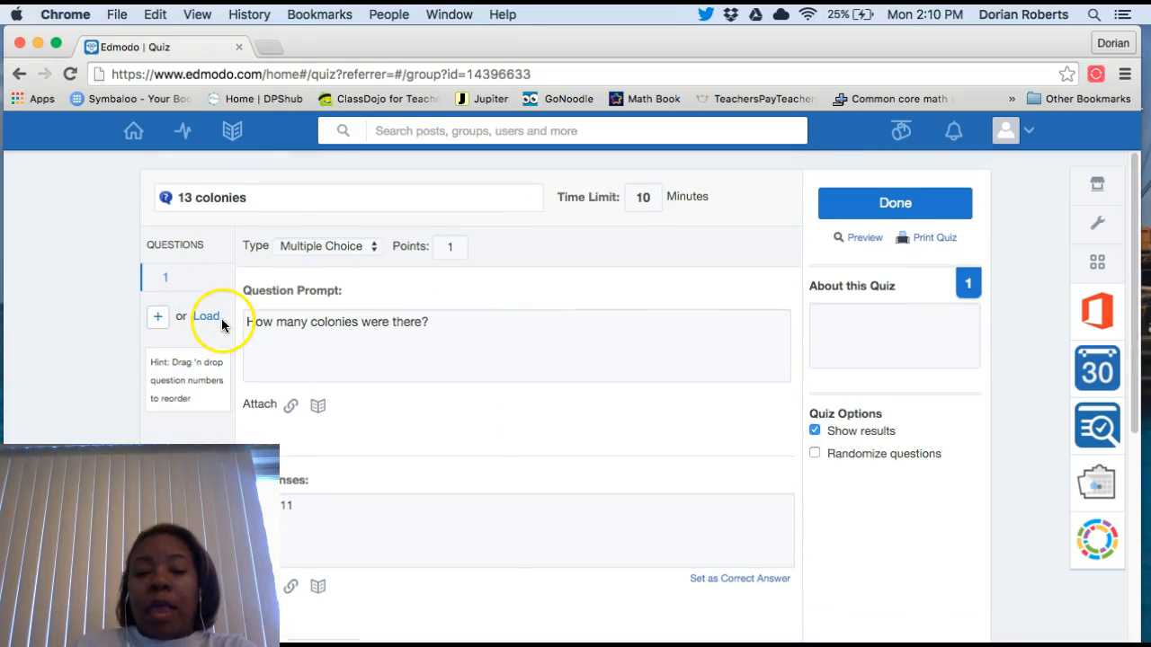
click(160, 319)
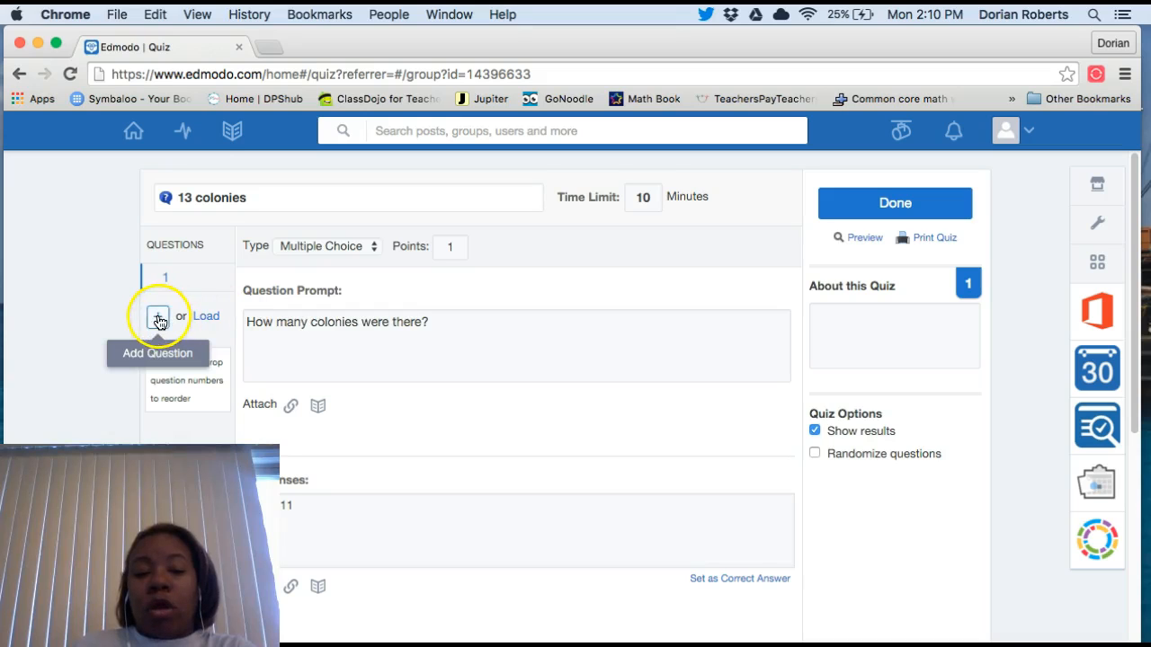
scroll(342, 317, up, 4)
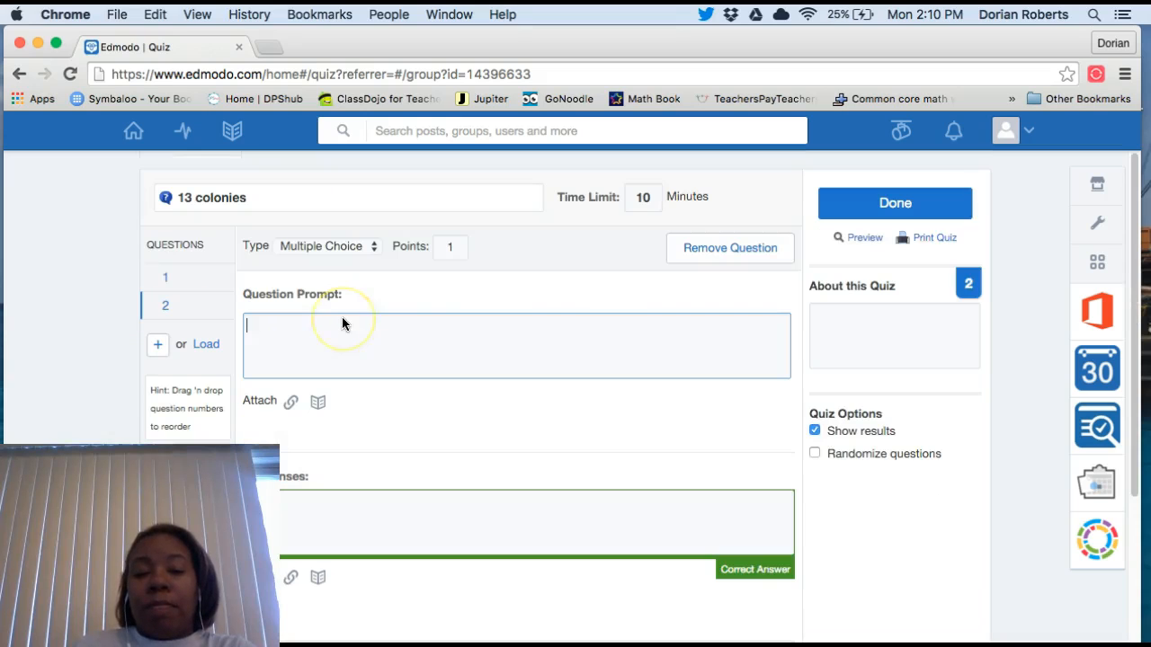
click(349, 249)
click(354, 269)
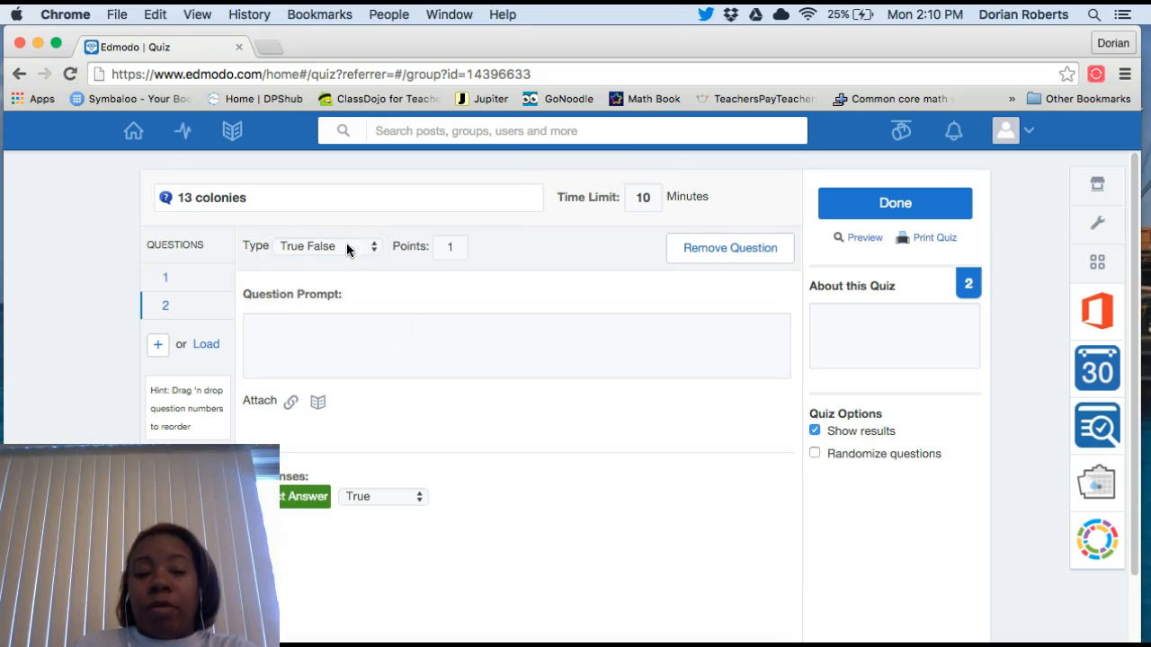
click(347, 248)
click(347, 271)
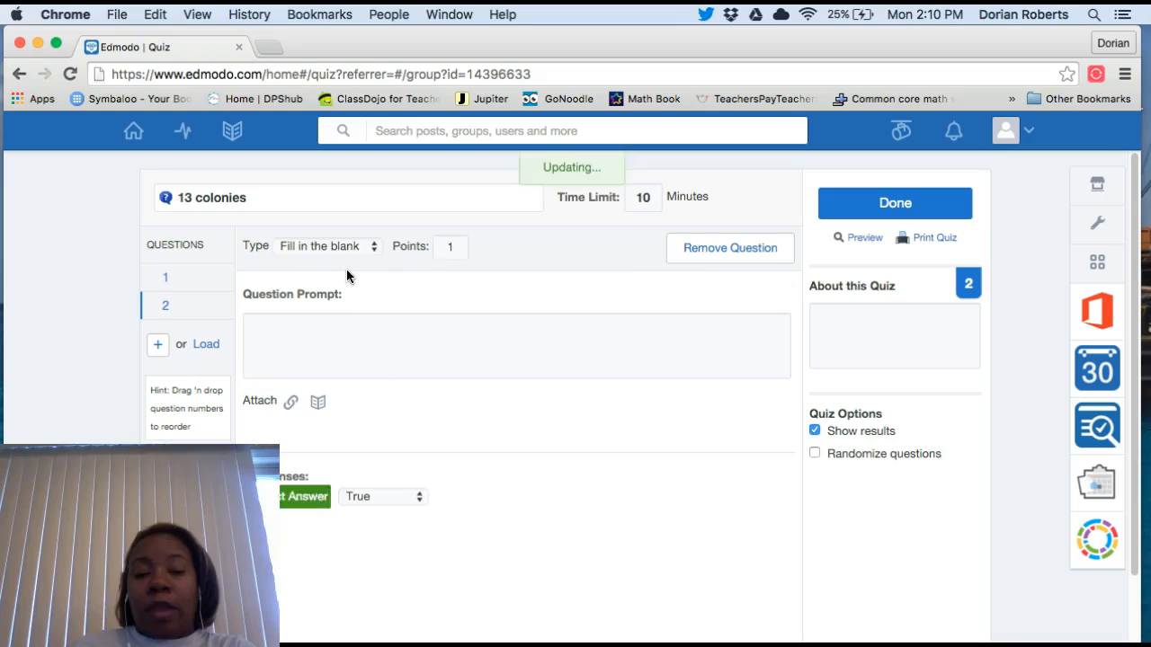
click(341, 247)
click(341, 259)
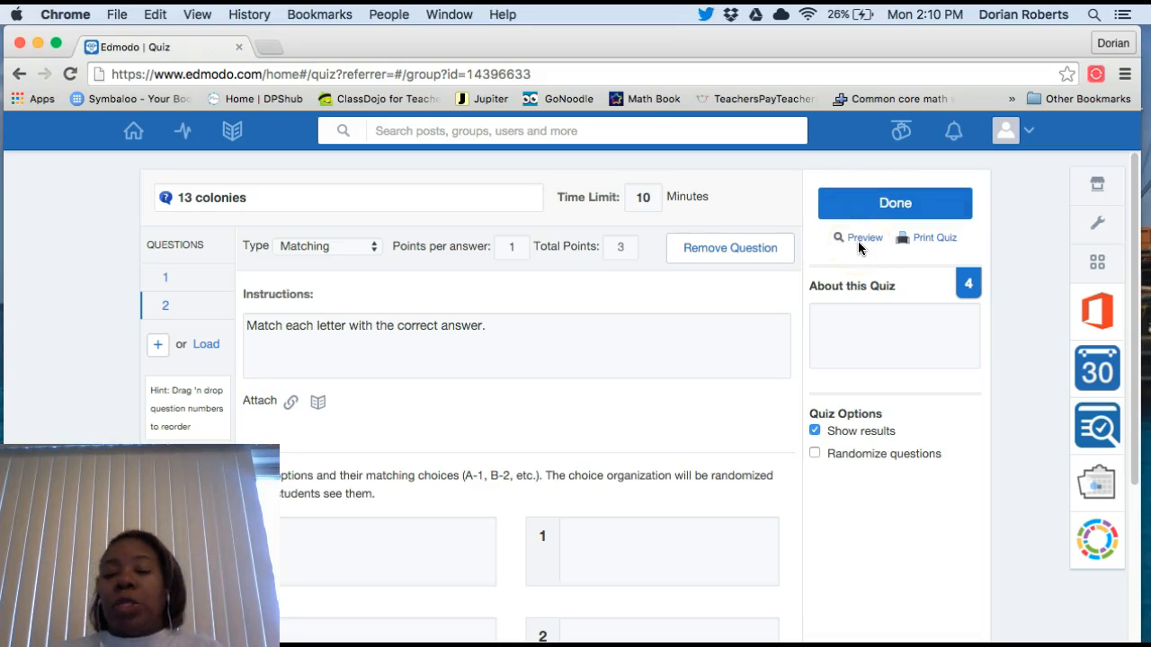
click(926, 240)
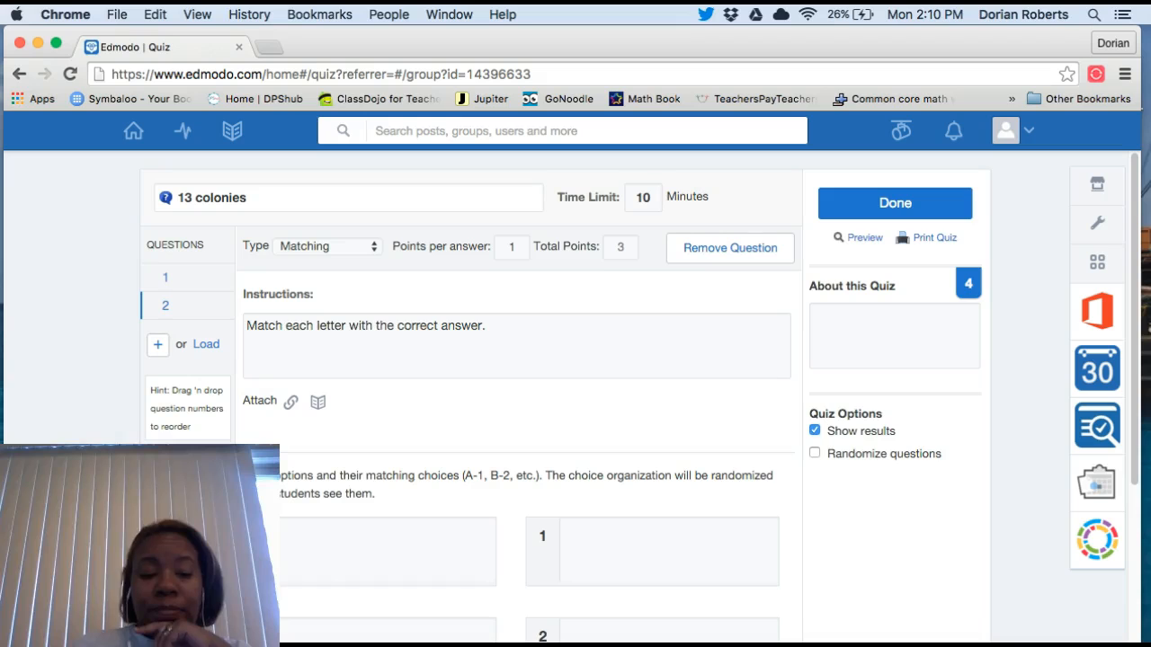
click(558, 390)
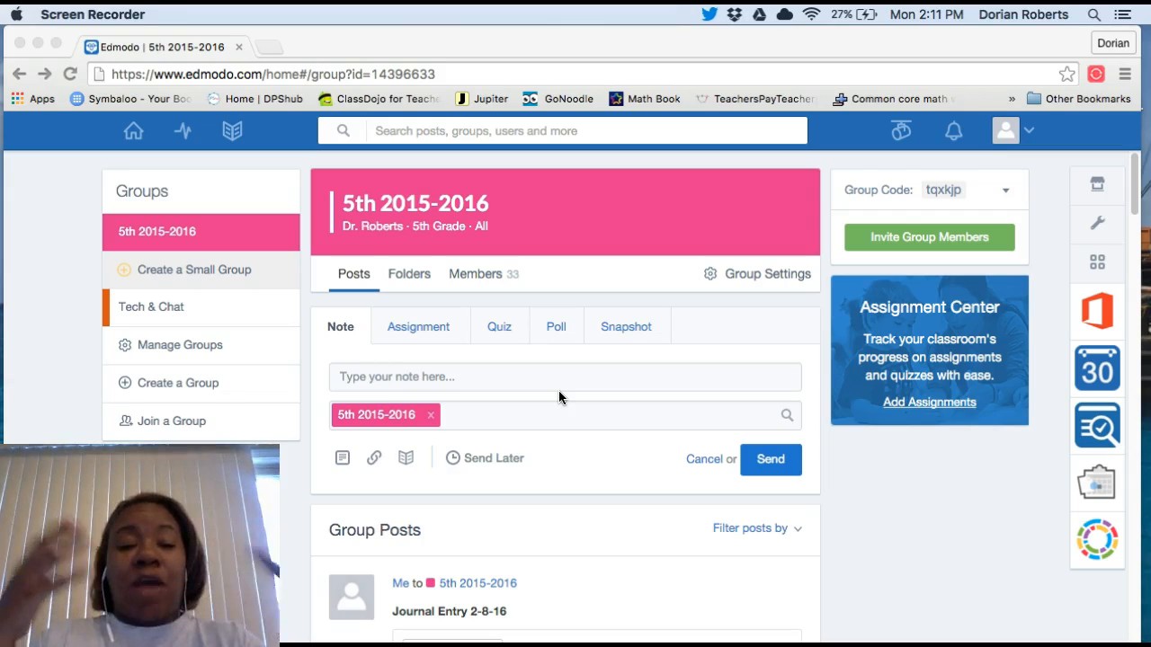
Step: Start a poll in the 5th 2015-2016 group with the question "Did you enjoy using Edmodo today?"
click(571, 342)
click(552, 334)
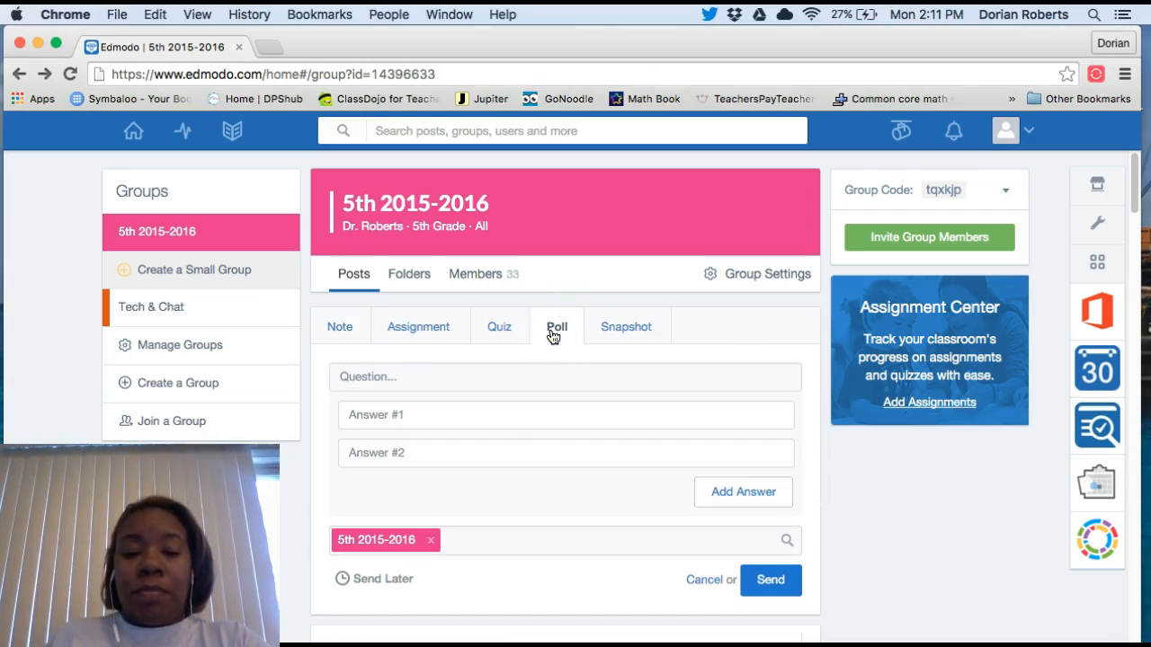
click(475, 373)
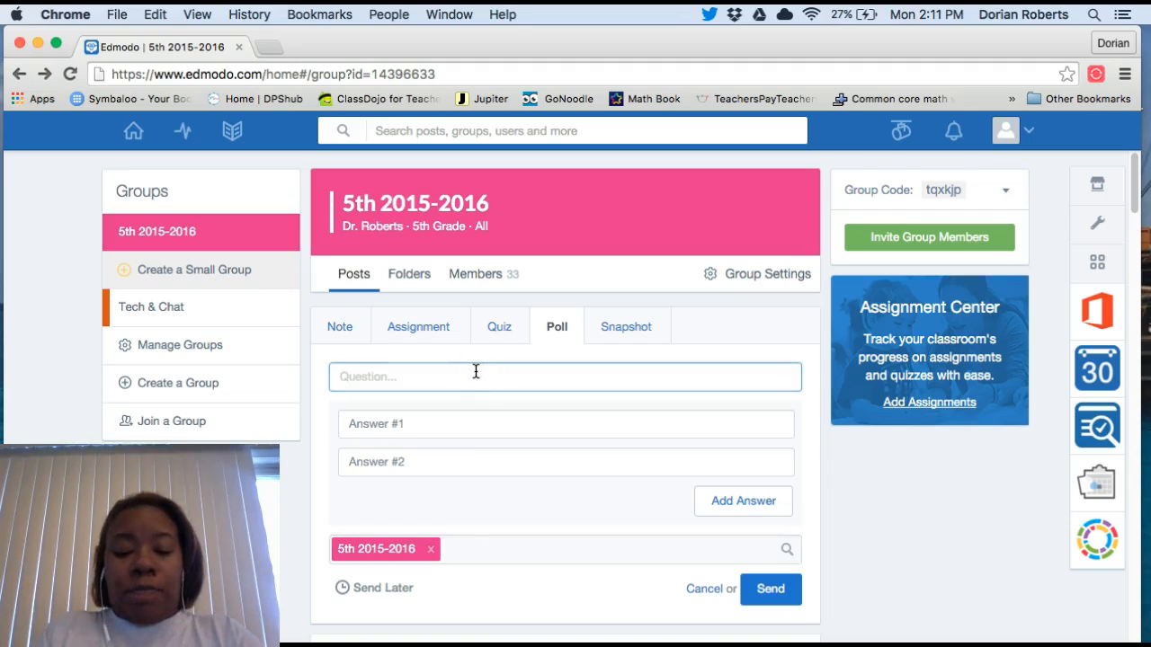
text(Did you enjoy u)
text(sing)
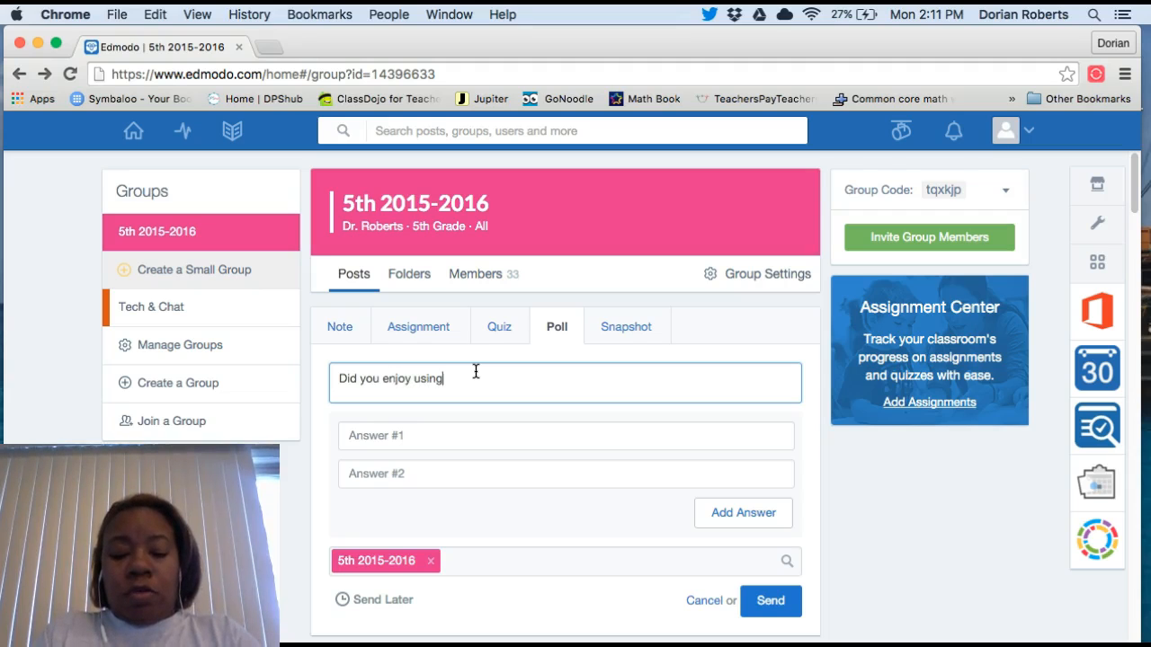
text( Edmodo )
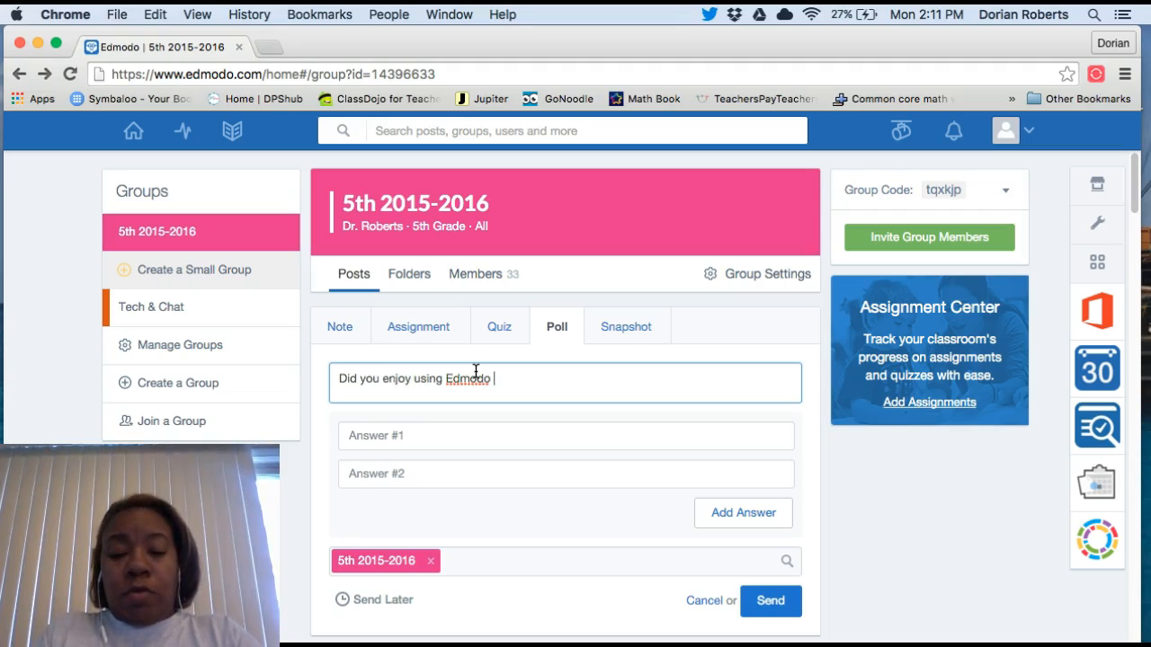
text(today?)
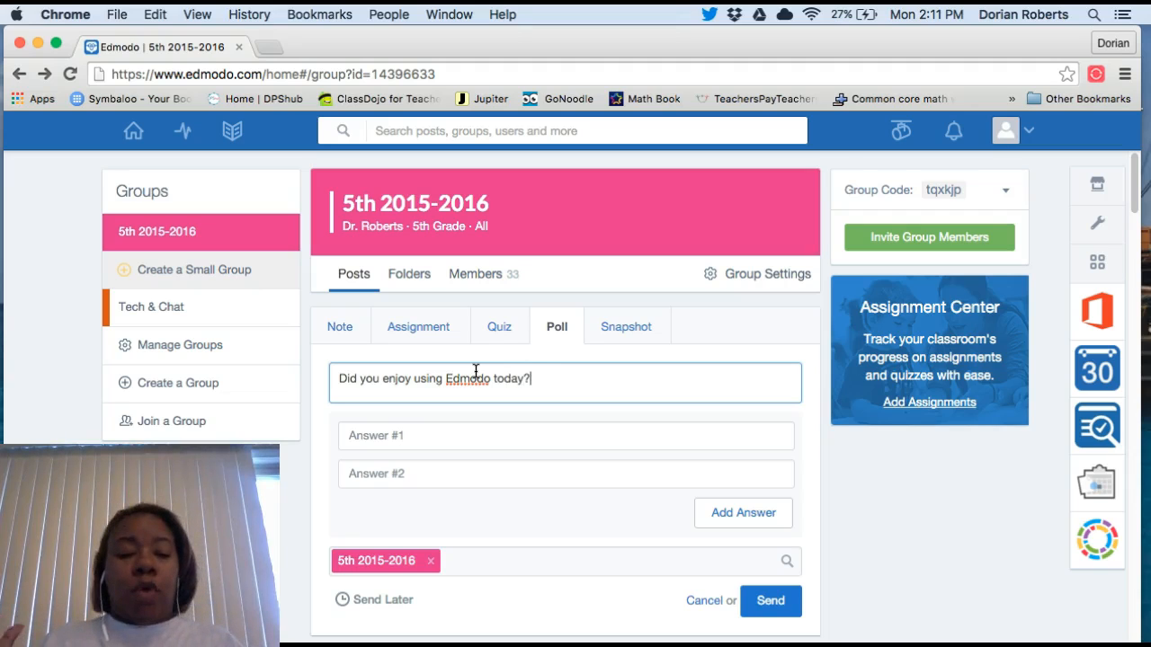
Step: Enter "yes" as the first poll answer and "no" as the second
click(435, 442)
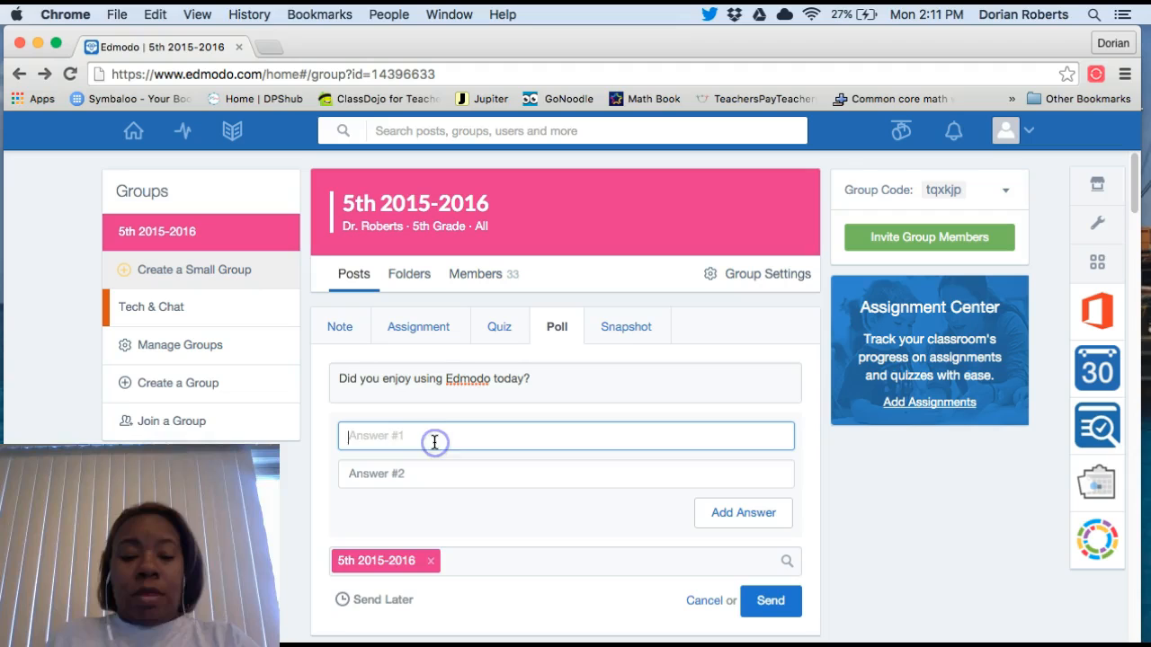
text(1)
key(BackSpace)
text(yes)
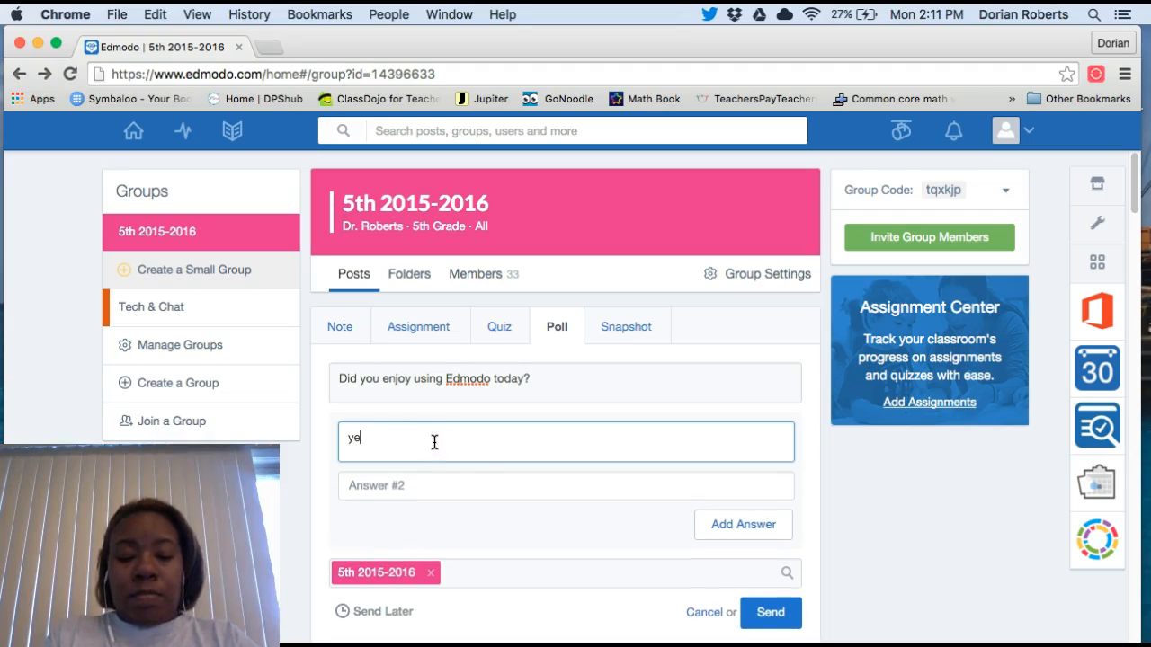
click(405, 479)
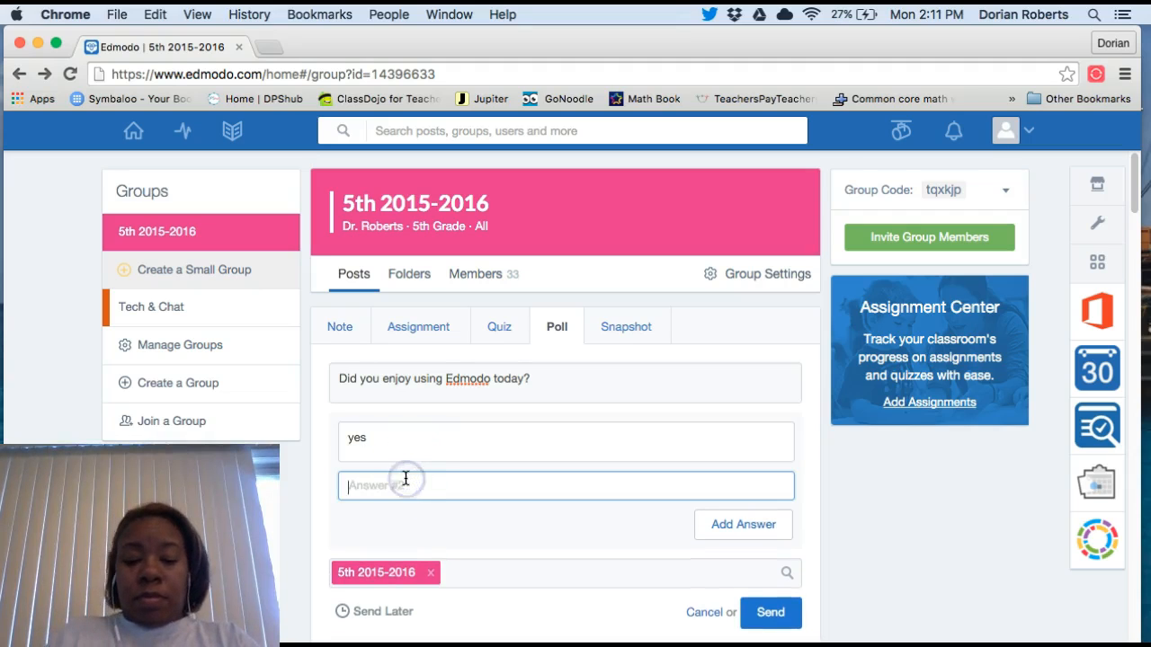
text(no)
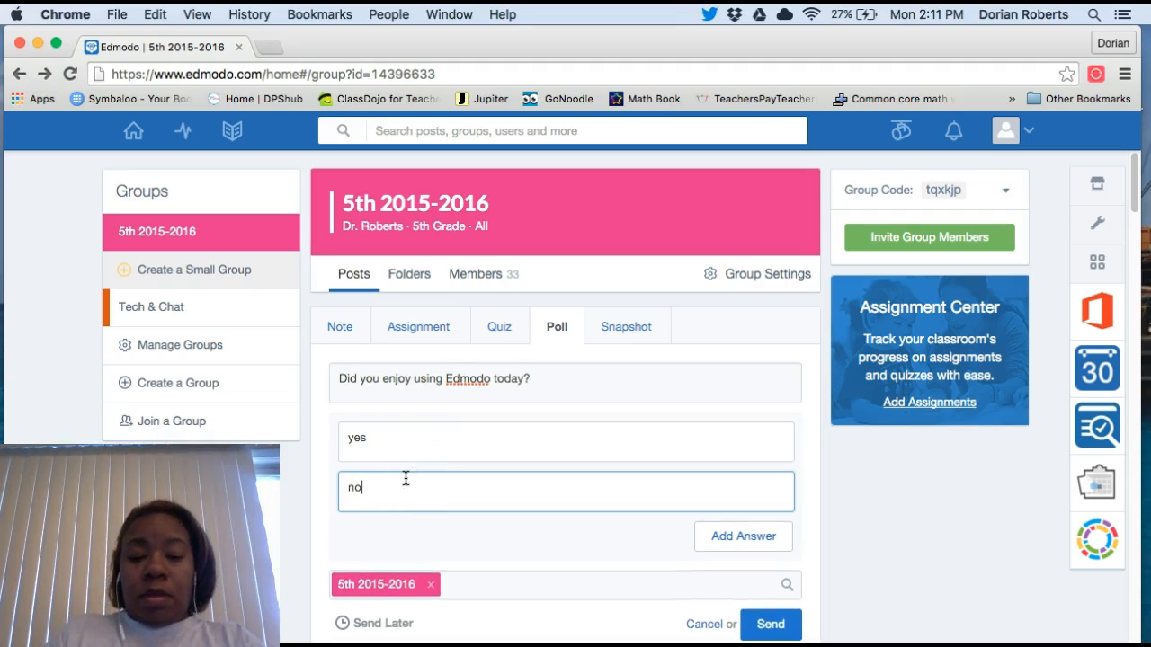
Step: Add and remove an empty third poll answer, and send the poll to the 5th 2015-2016 group
click(742, 536)
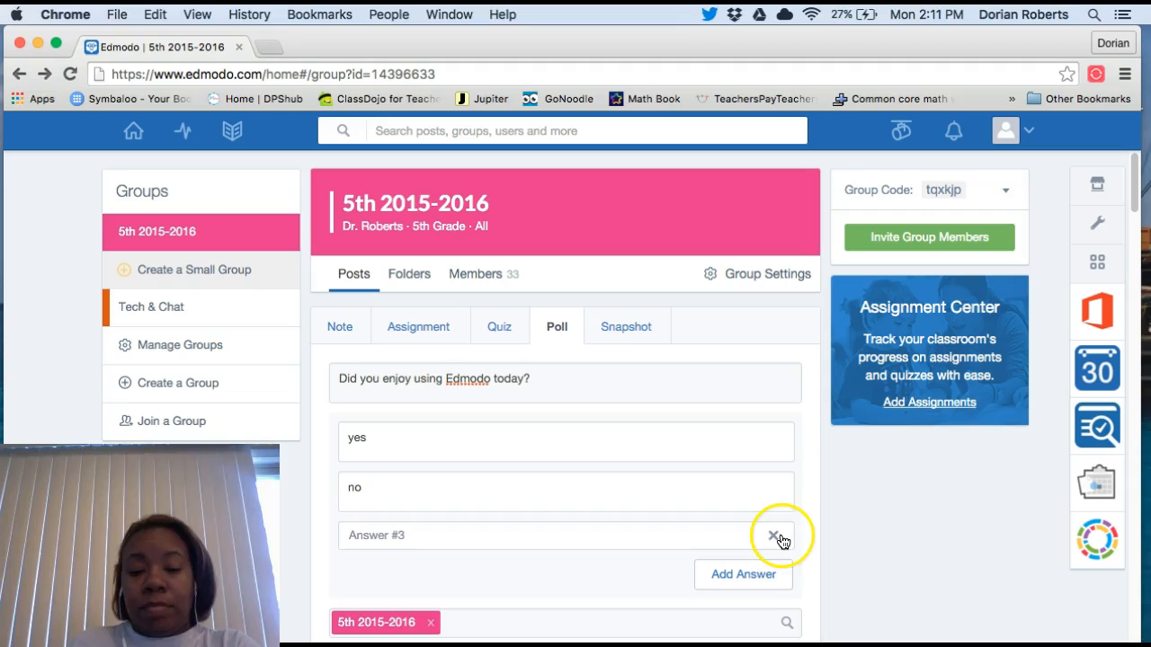
click(773, 534)
click(772, 623)
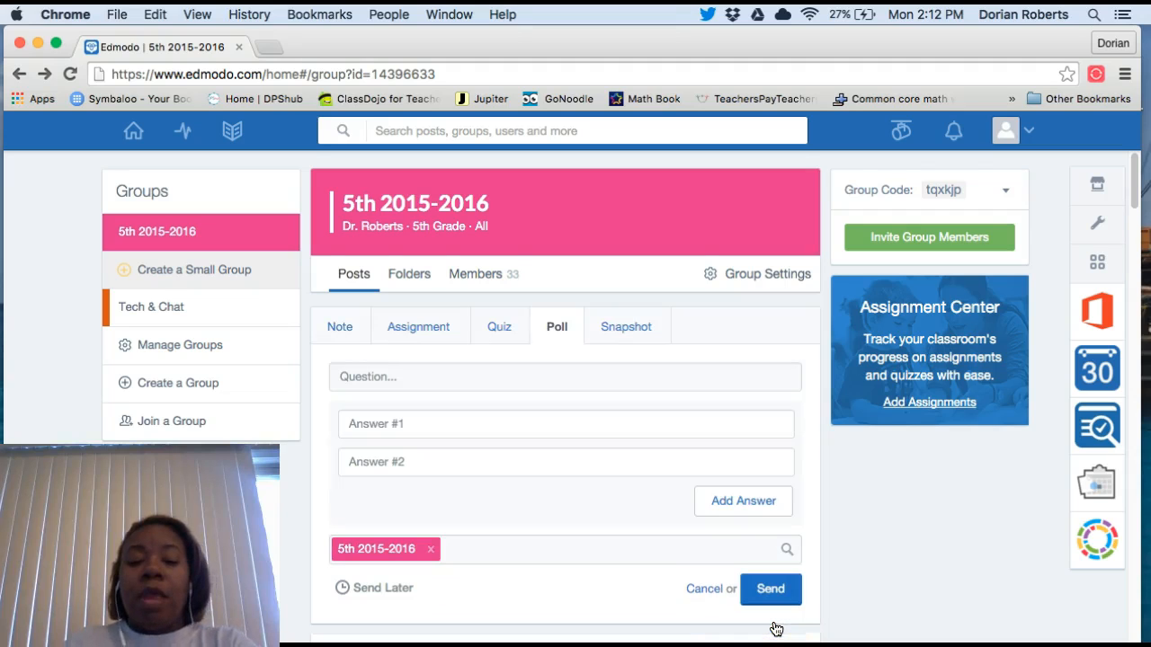
Step: Review the sent poll and its vote results among the 5th 2015-2016 group's posts
scroll(766, 580, down, 2)
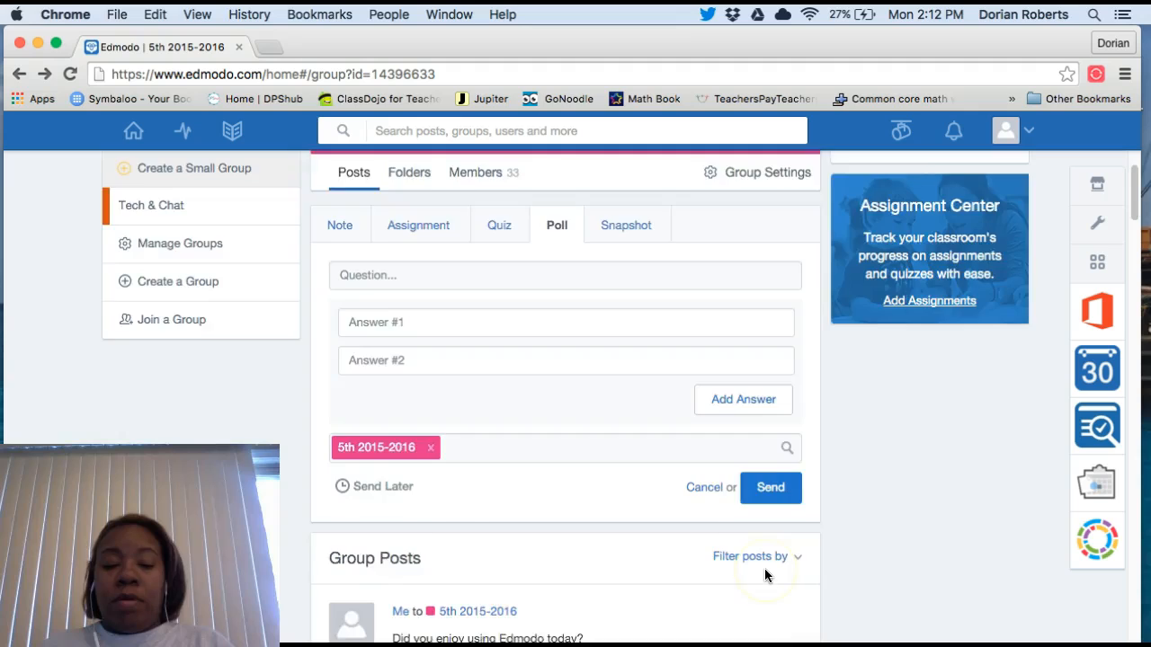
scroll(764, 568, down, 5)
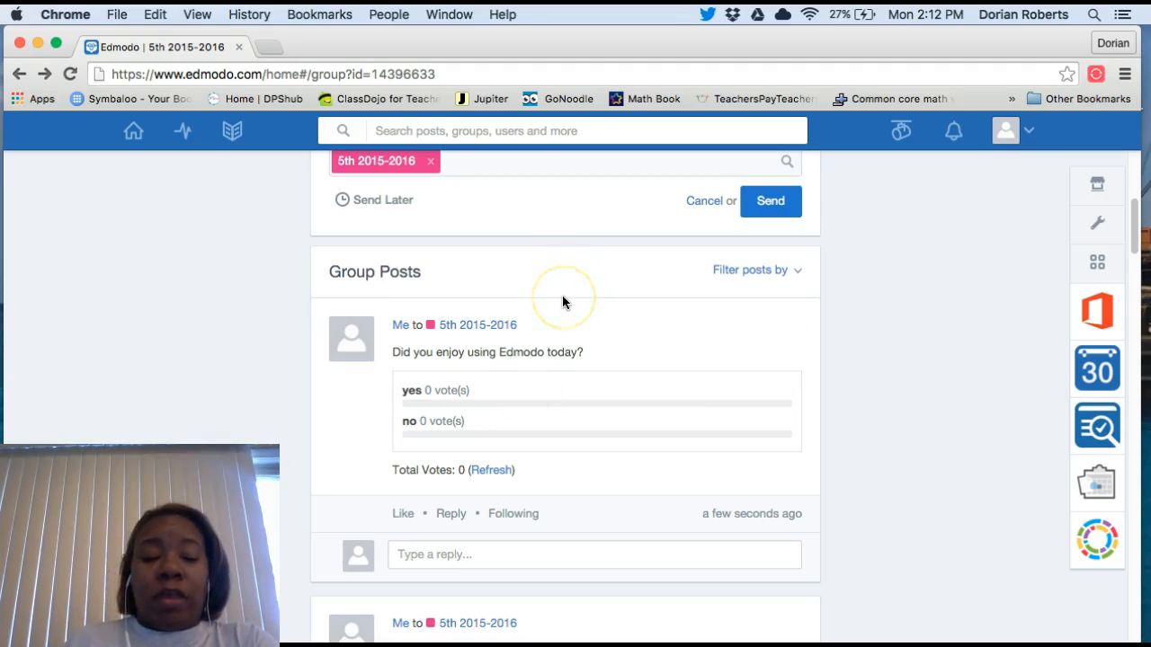
scroll(562, 301, up, 1)
scroll(563, 304, up, 5)
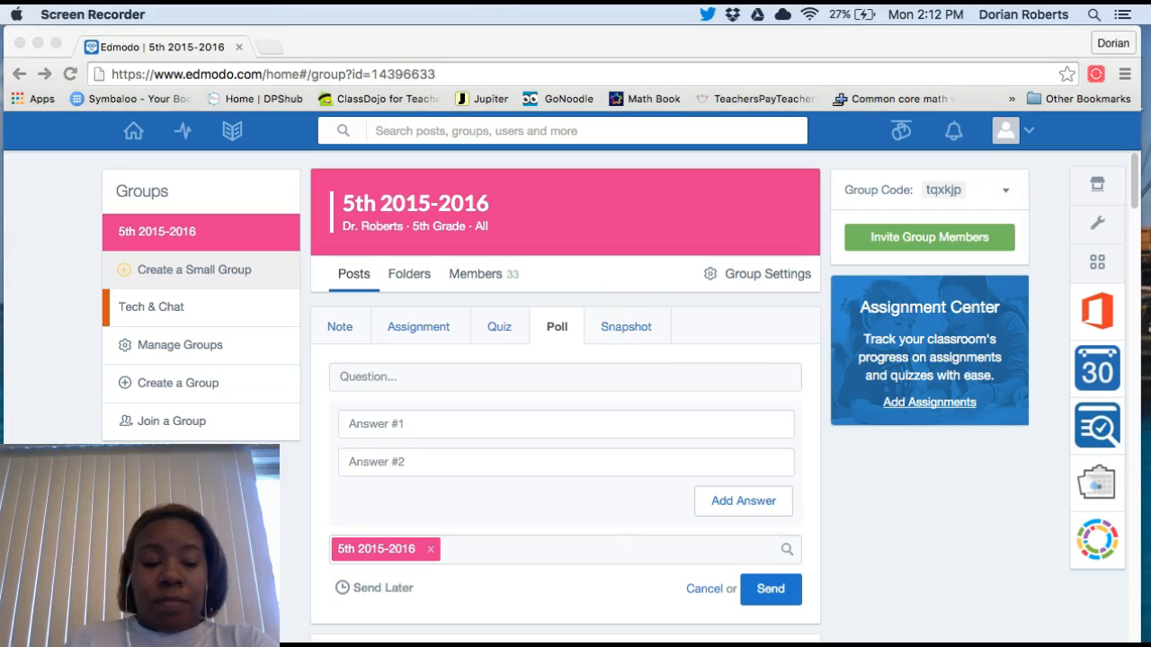
Step: Create an ELA snapshot on standard RL.1 for the 5th 2015-2016 group and send it
click(631, 325)
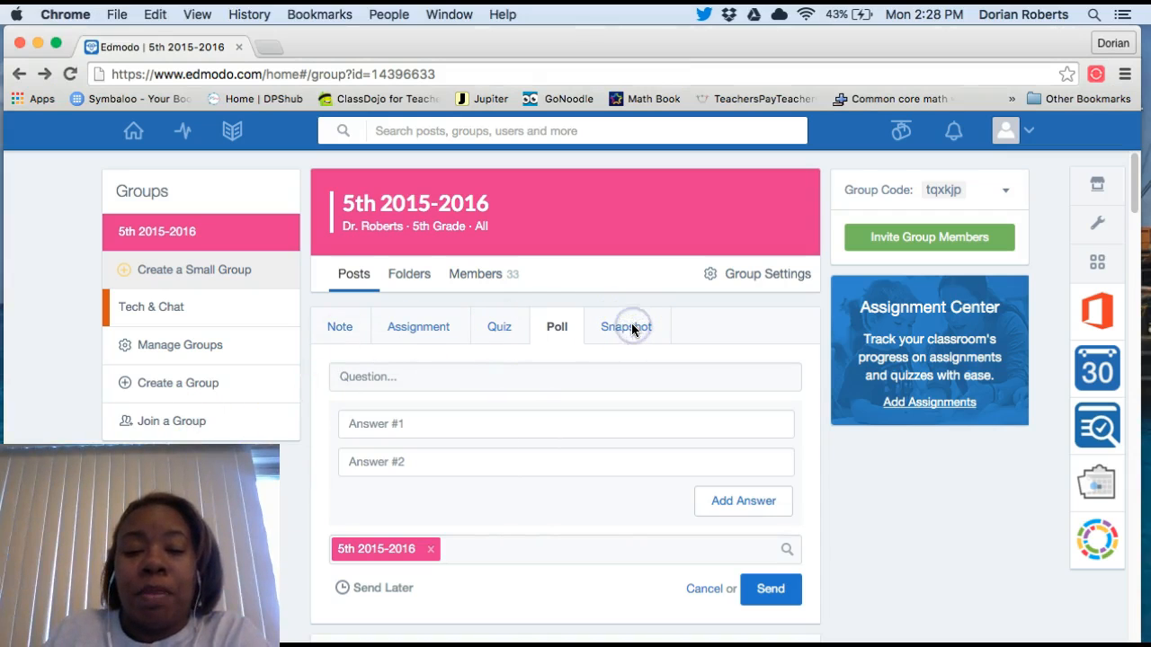
click(630, 329)
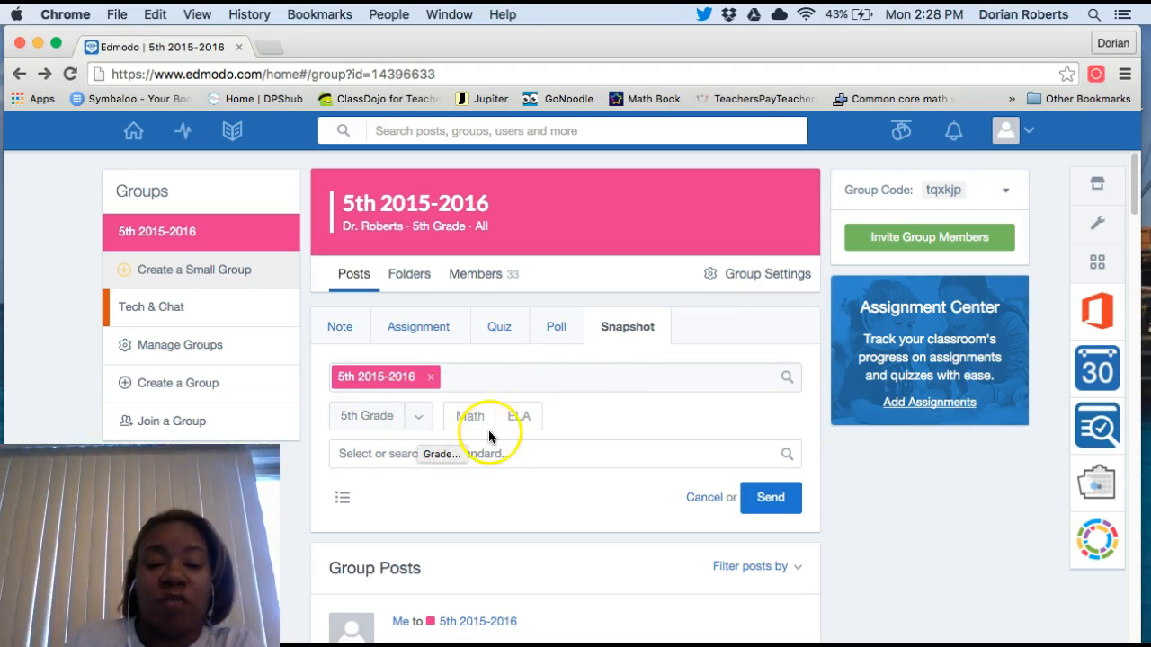
click(518, 423)
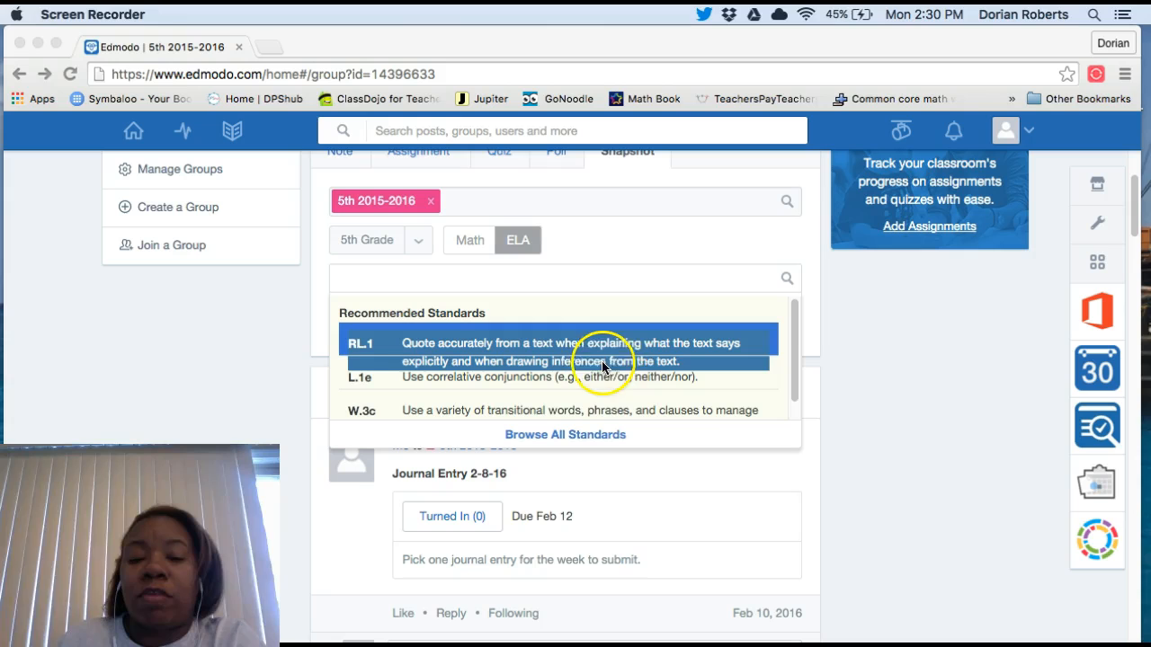
click(646, 351)
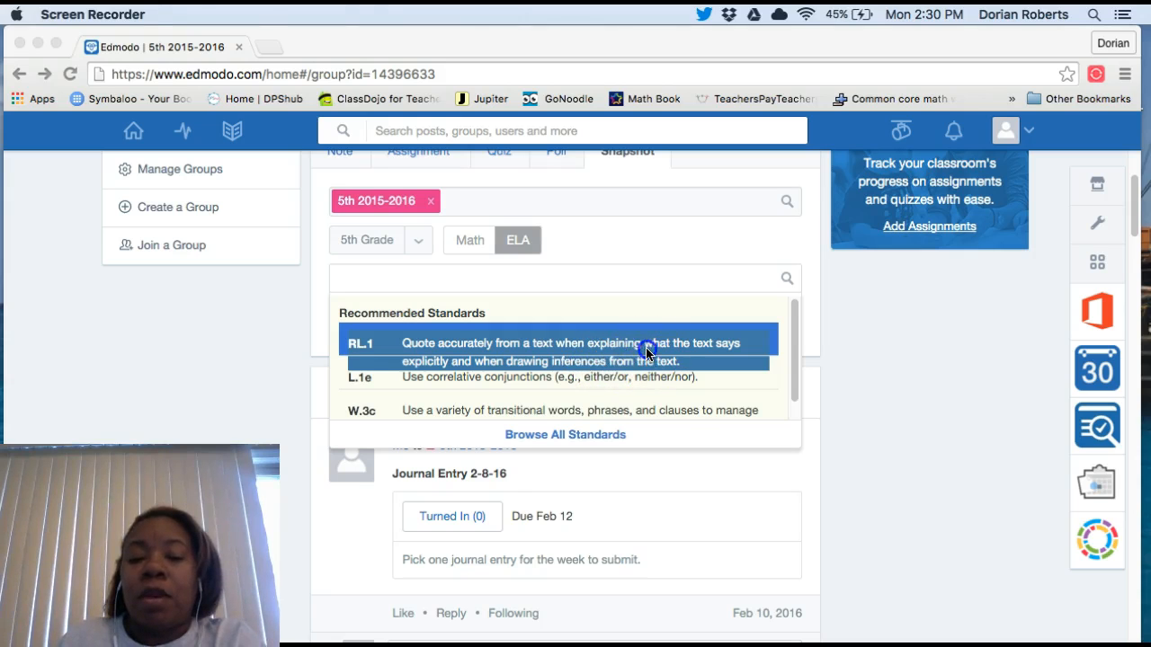
click(644, 337)
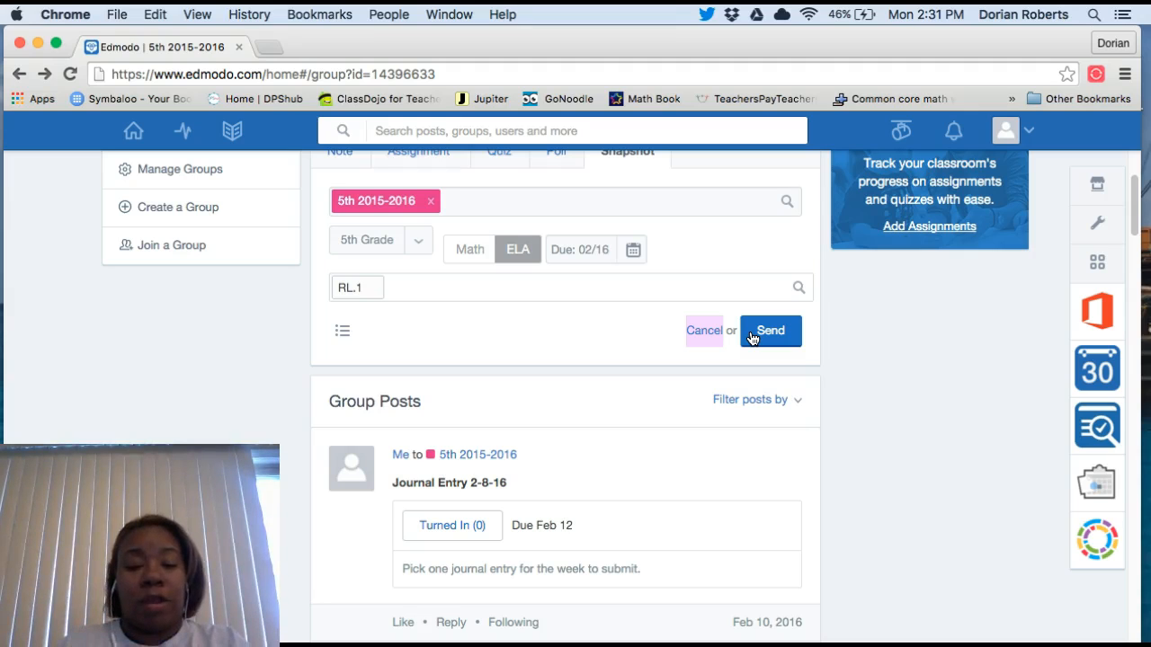
click(752, 334)
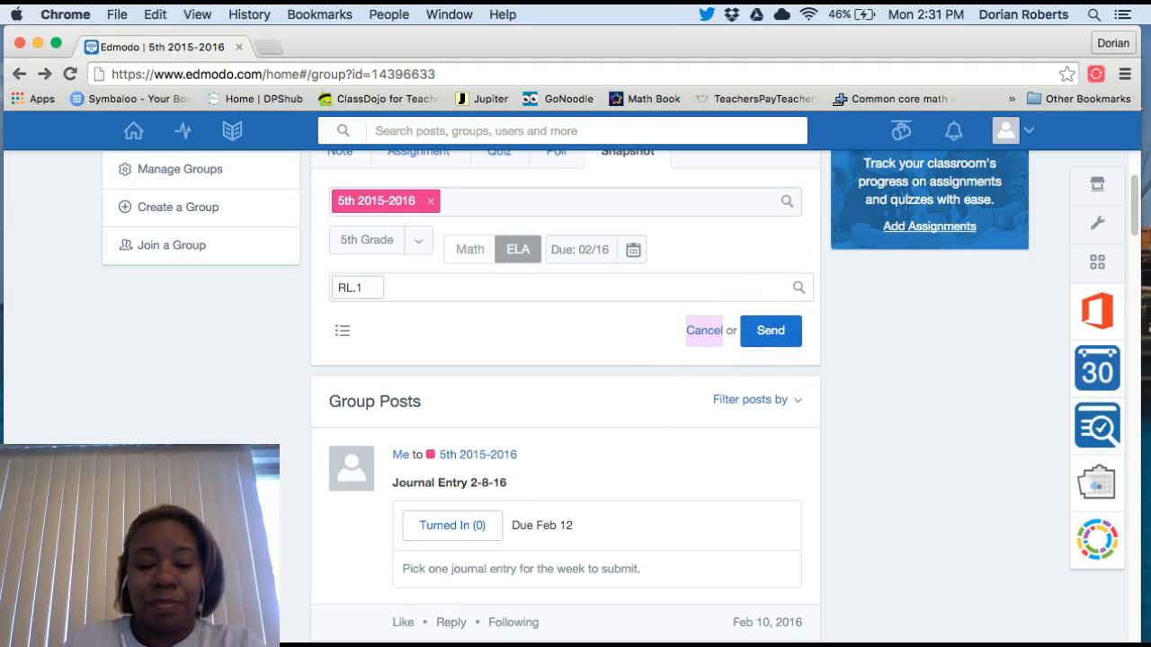